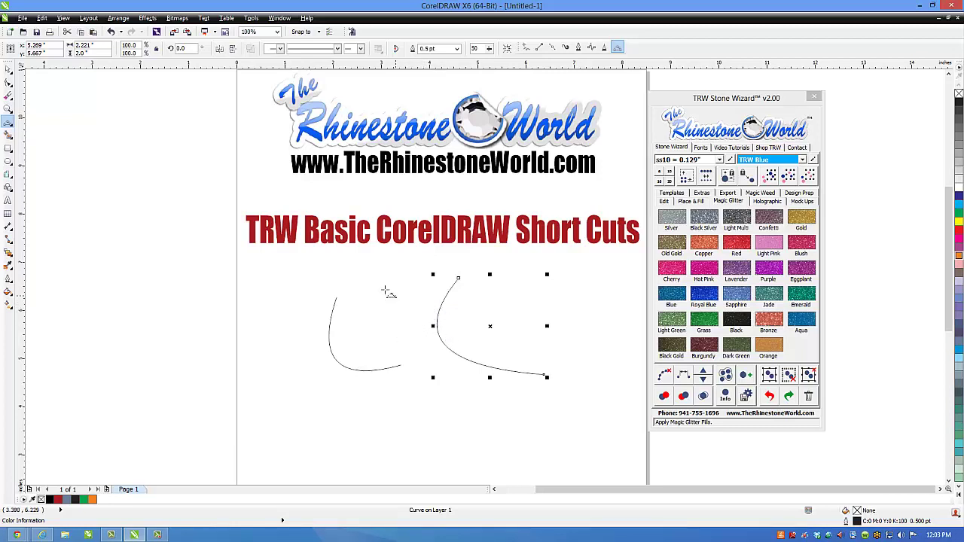
# Draw a 3-point curve about 1.2 by 1.3 inches on the page, left of the two existing curves.
pyautogui.moveTo(265, 273); pyautogui.dragTo(305, 335)
pyautogui.click(250, 316)
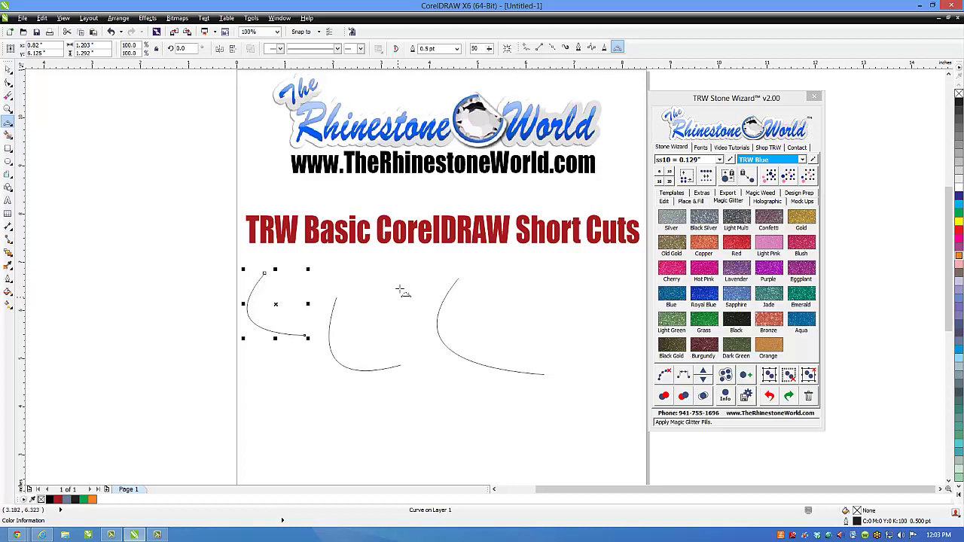
# Flatten the rightmost curve to 50% of its height, 1.0 inch, and move it toward the middle of the page.
pyautogui.click(9, 70)
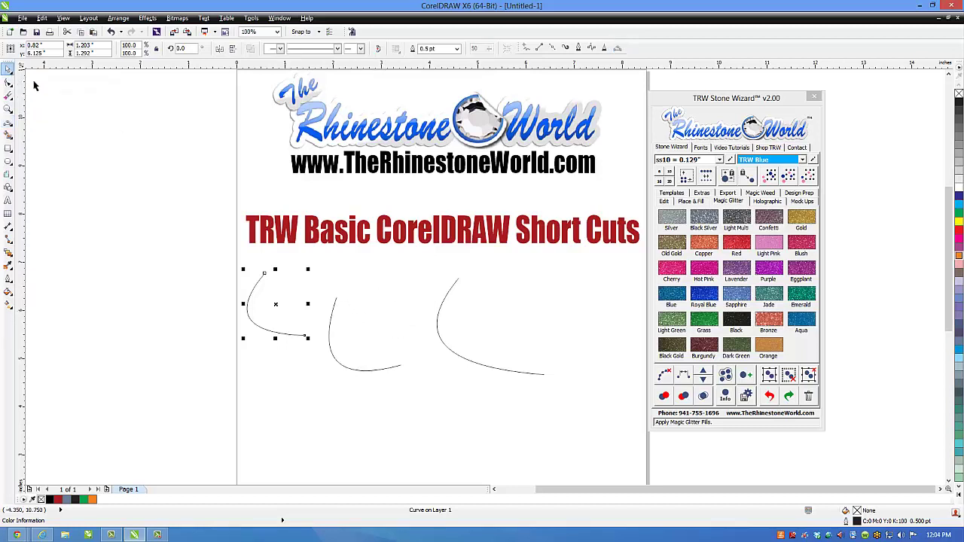
pyautogui.moveTo(437, 322)
pyautogui.mouseDown()
pyautogui.moveTo(480, 313)
pyautogui.moveTo(447, 318)
pyautogui.mouseUp()
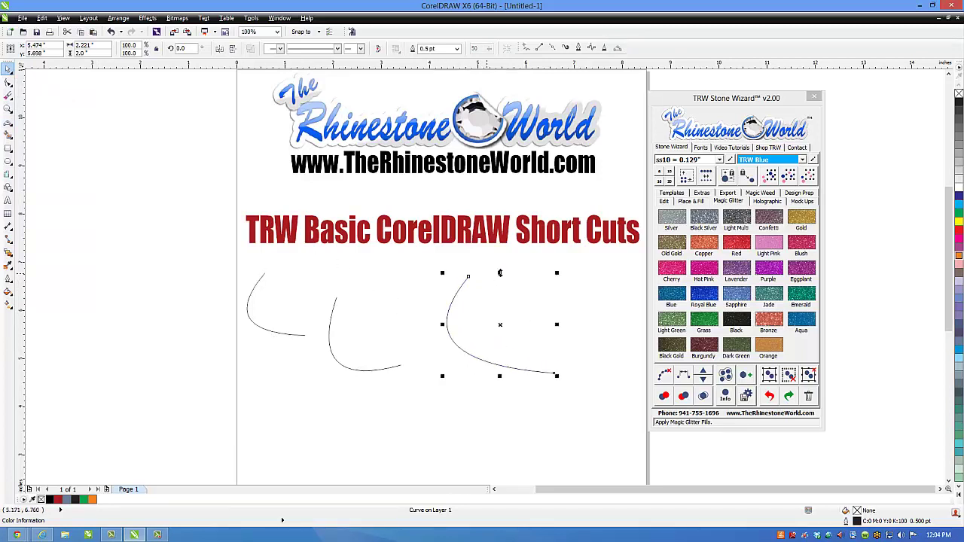
pyautogui.moveTo(500, 273); pyautogui.dragTo(439, 311)
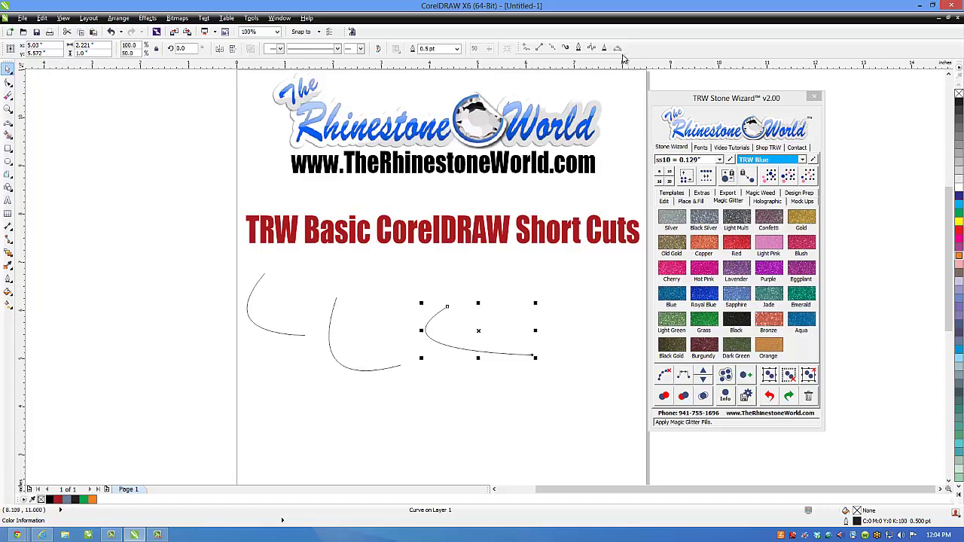
# Draw another 3-point curve about 1.7 by 1.6 inches right of the flattened curve, and leave it deselected.
pyautogui.press('F5')
pyautogui.click(534, 282)
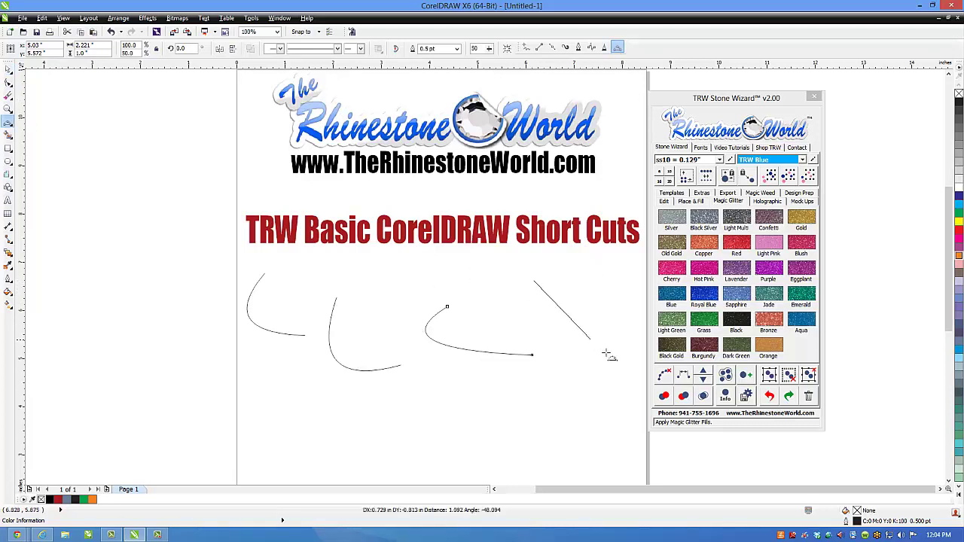
pyautogui.moveTo(606, 353); pyautogui.dragTo(606, 353)
pyautogui.click(607, 286)
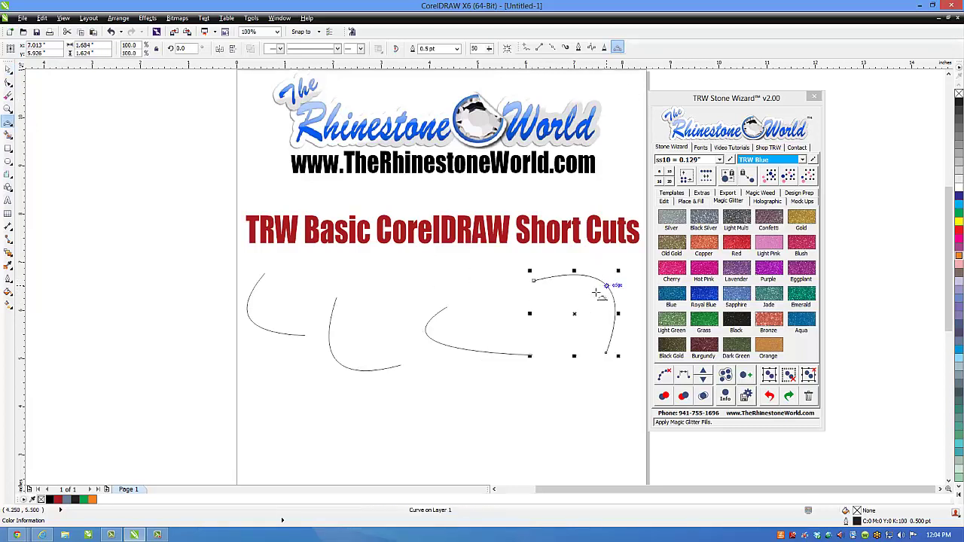
pyautogui.press('space')
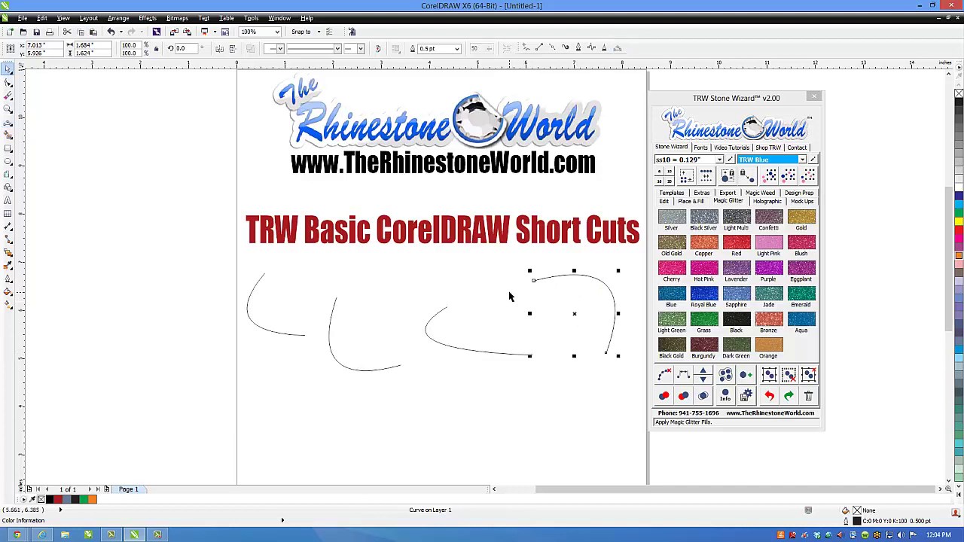
pyautogui.press('Escape')
pyautogui.press('space')
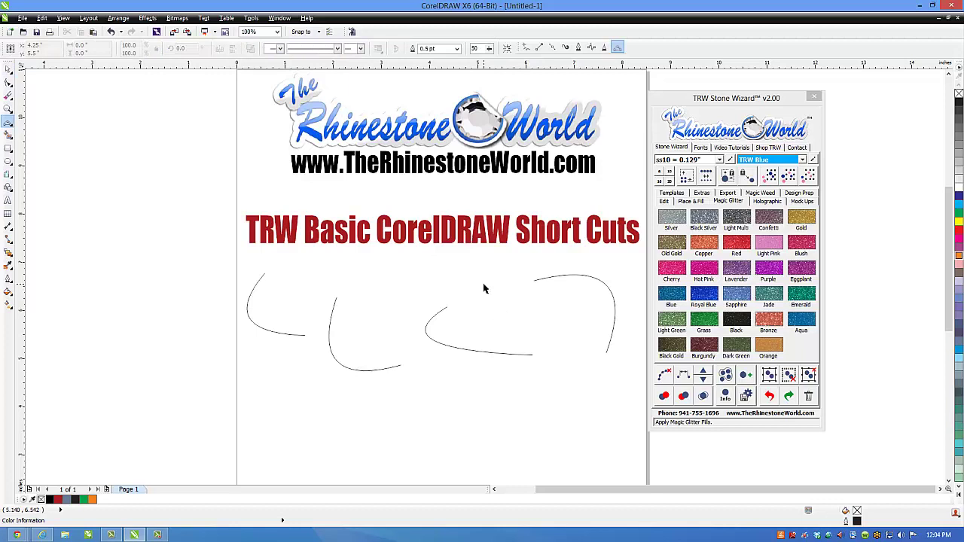
pyautogui.press('space')
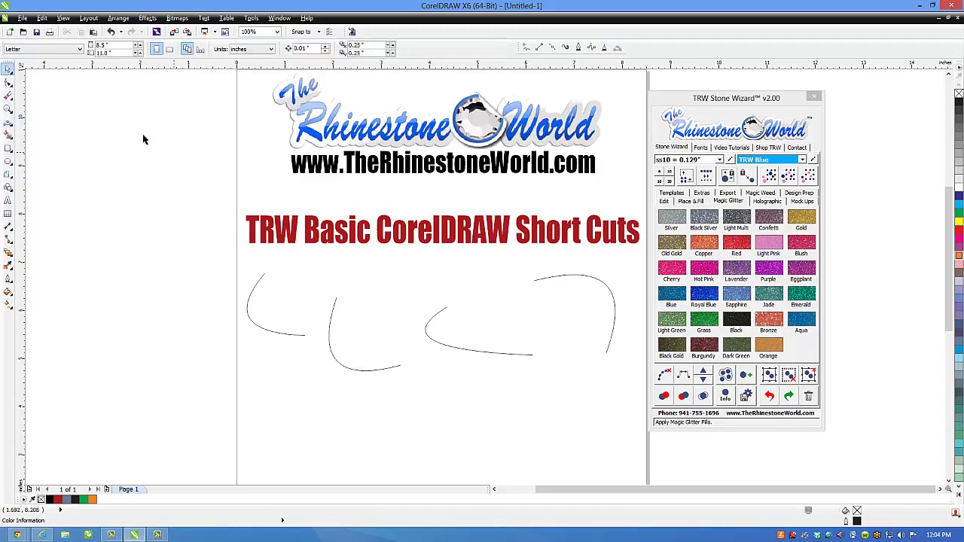
pyautogui.press('space')
pyautogui.press('space')
pyautogui.press('space')
pyautogui.press('space')
pyautogui.press('space')
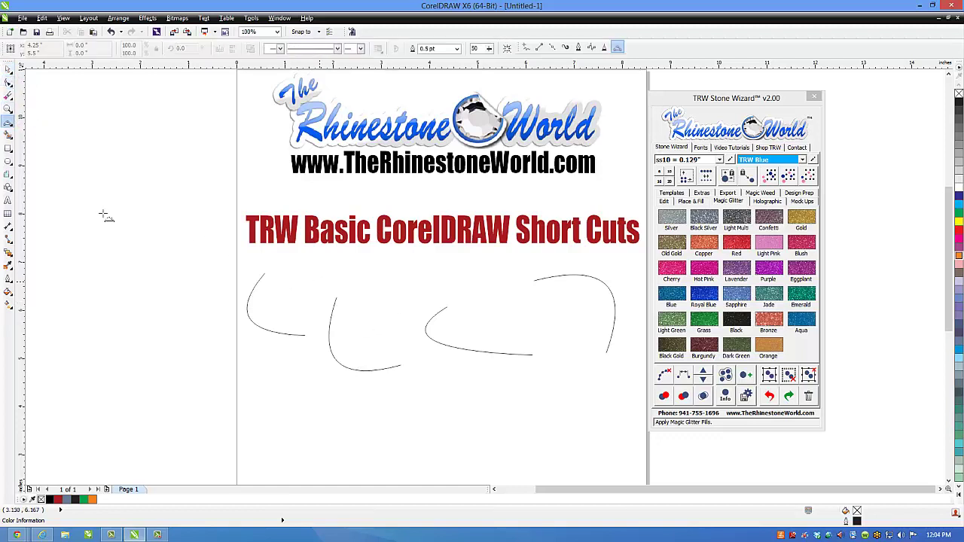
# Draw an ellipse about 1.7 by 1.6 inches below the curves, and move the flattened curve up and left, away from it.
pyautogui.click(8, 163)
pyautogui.moveTo(420, 356); pyautogui.dragTo(498, 434)
pyautogui.press('space')
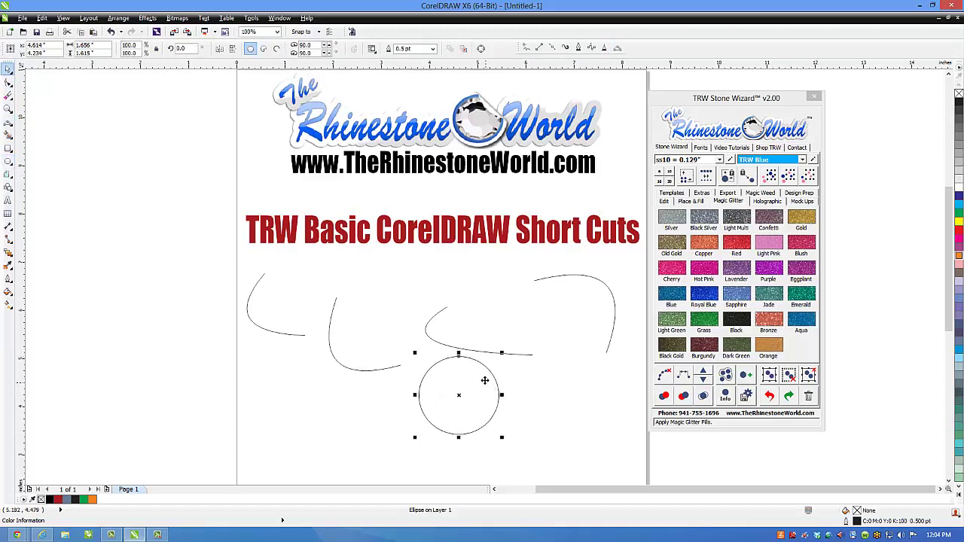
pyautogui.press('space')
pyautogui.press('space')
pyautogui.press('Escape')
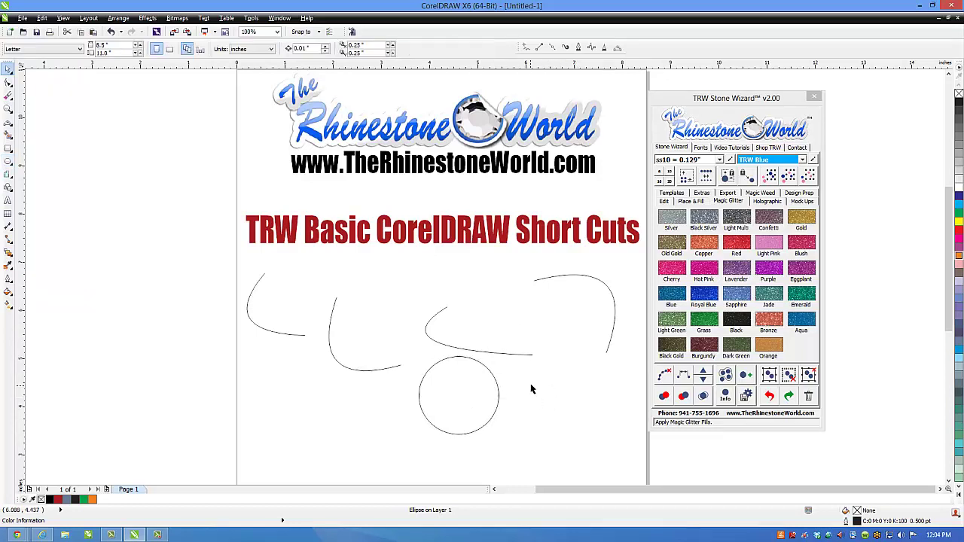
pyautogui.moveTo(463, 352); pyautogui.dragTo(423, 332)
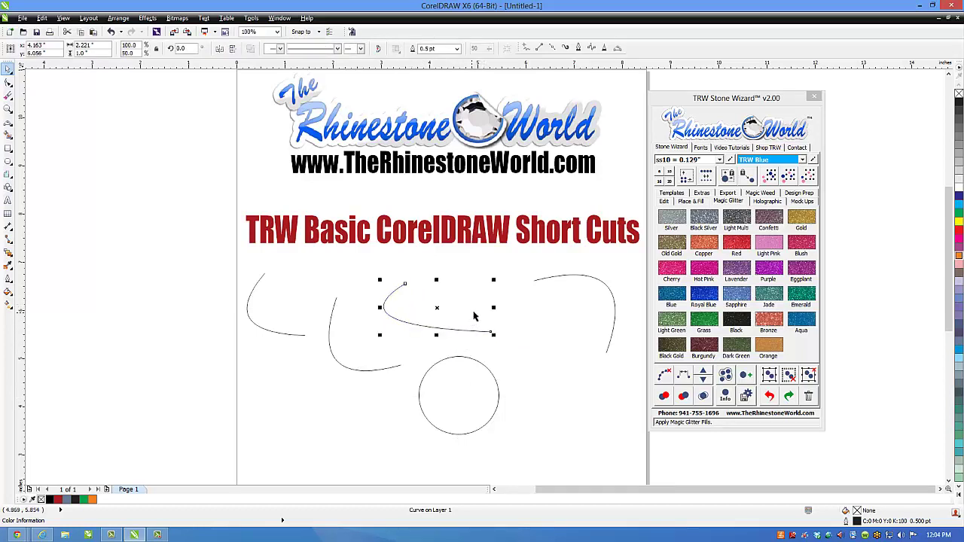
# Draw an ellipse about 1.1 by 1.2 inches beside the large one and move it up between the two right-hand curves.
pyautogui.press('F7')
pyautogui.moveTo(554, 329); pyautogui.dragTo(494, 392)
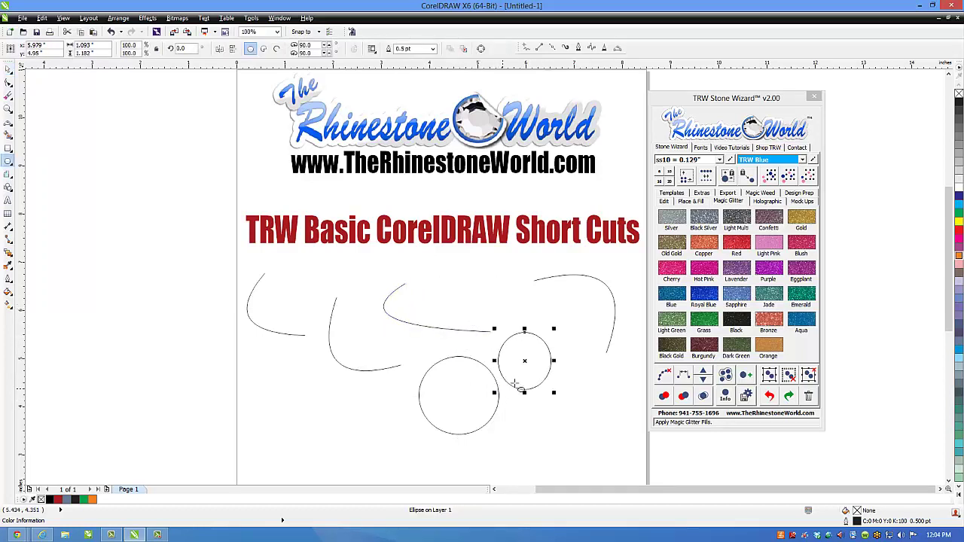
pyautogui.press('space')
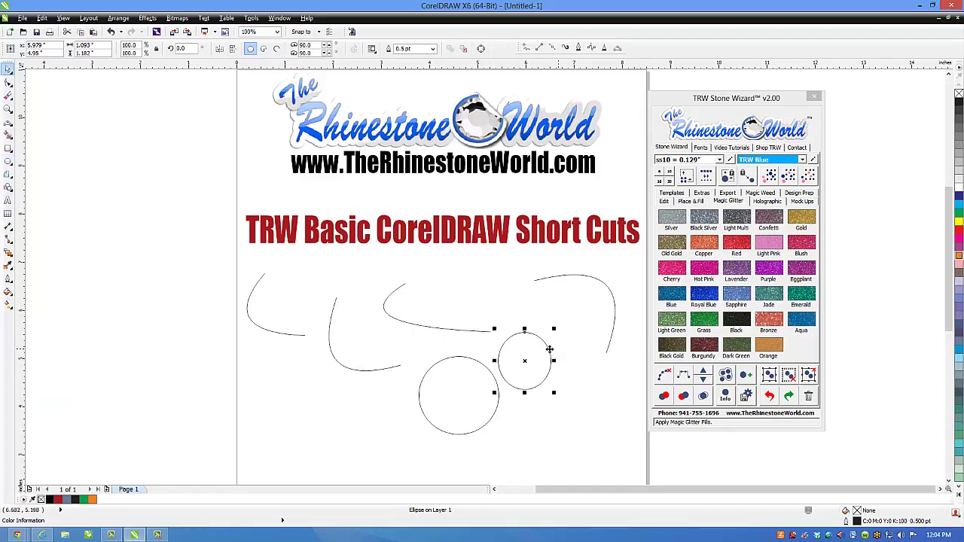
pyautogui.moveTo(550, 349); pyautogui.dragTo(510, 272)
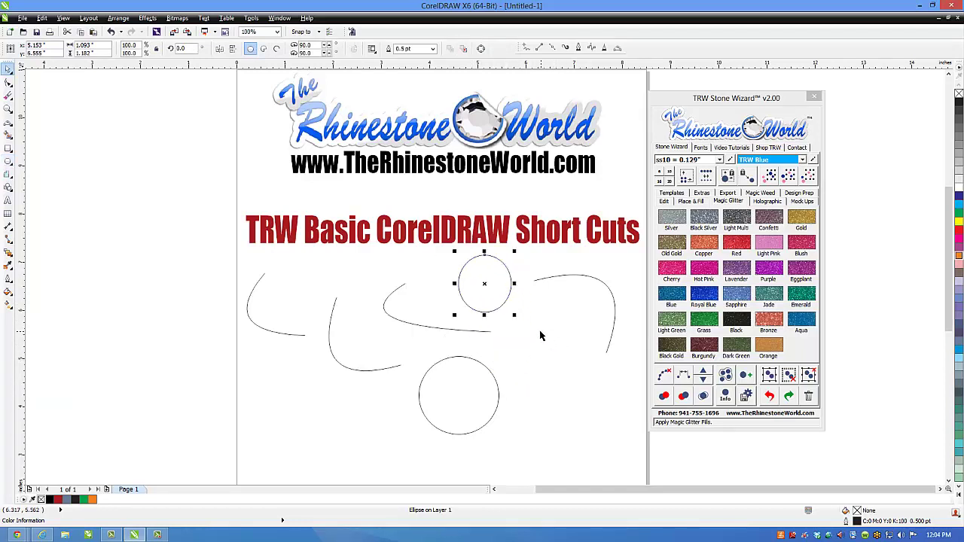
# Draw an overlapping ellipse about 1.1 by 1.3 inches, and move both small ellipses down beside the large one.
pyautogui.press('F7')
pyautogui.moveTo(540, 334); pyautogui.dragTo(480, 266)
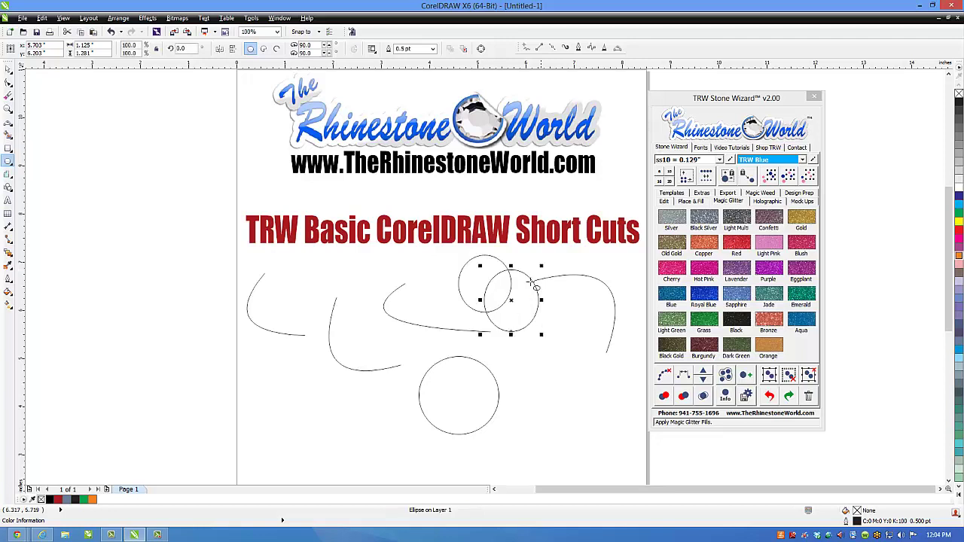
pyautogui.press('space')
pyautogui.moveTo(564, 252); pyautogui.dragTo(444, 366)
pyautogui.moveTo(516, 301); pyautogui.dragTo(550, 411)
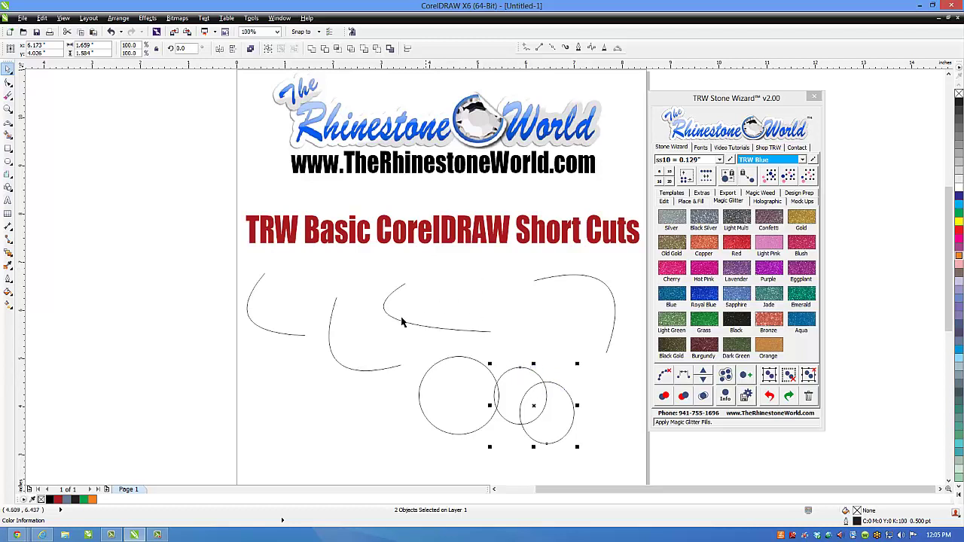
pyautogui.press('Escape')
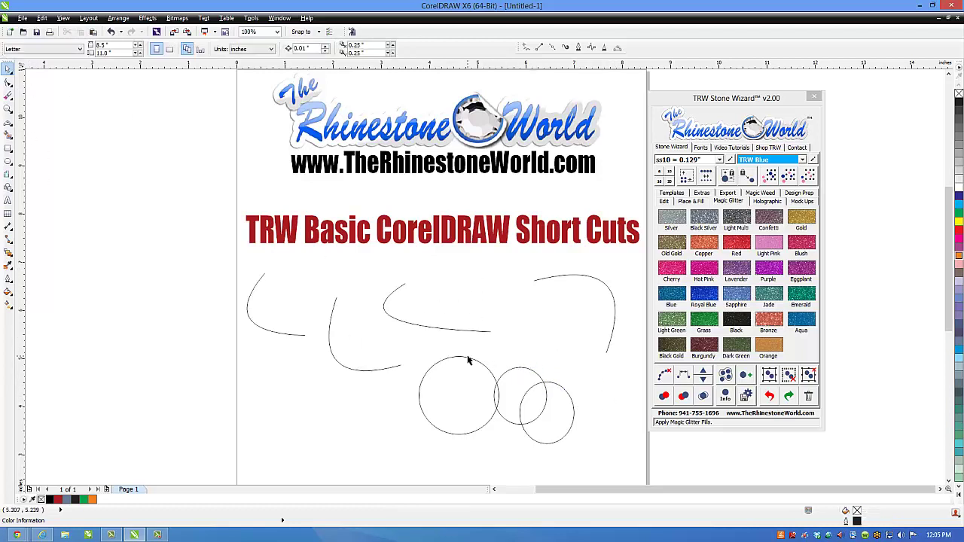
# Delete all curves and ellipses below the title, and move the TRW Stone Wizard window clear of the page.
pyautogui.scroll(-1, 464, 350)
pyautogui.moveTo(577, 418)
pyautogui.mouseDown()
pyautogui.moveTo(293, 275)
pyautogui.moveTo(303, 303)
pyautogui.mouseUp()
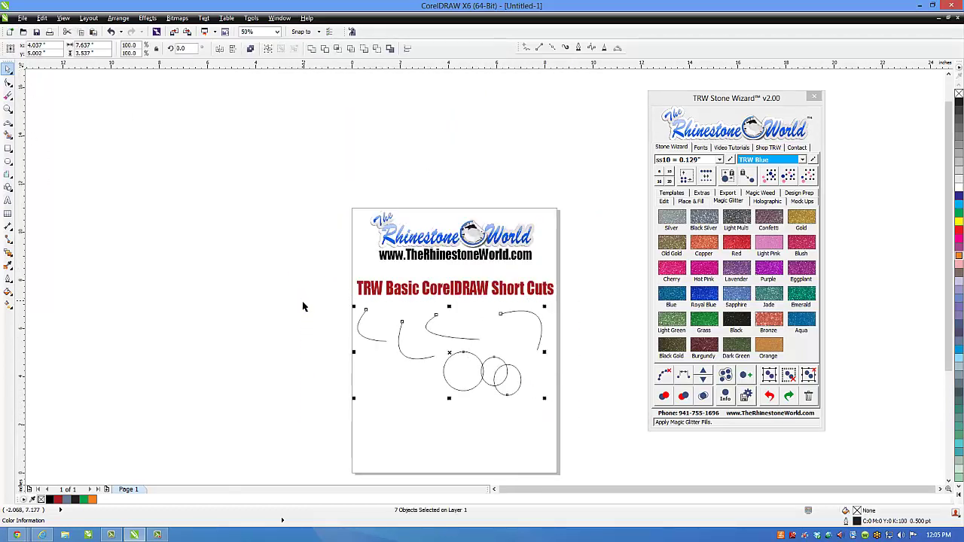
pyautogui.press('Delete')
pyautogui.scroll(1, 437, 310)
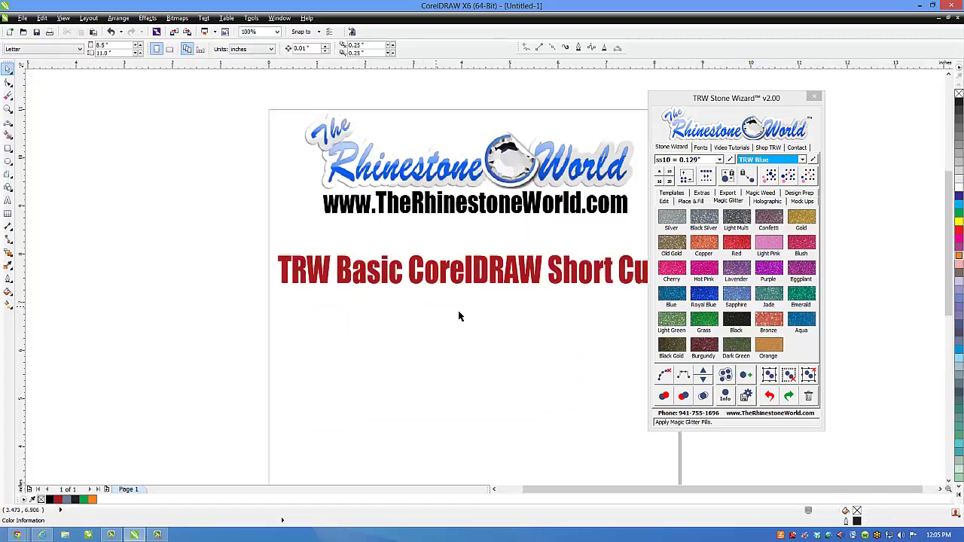
pyautogui.moveTo(738, 99); pyautogui.dragTo(775, 108)
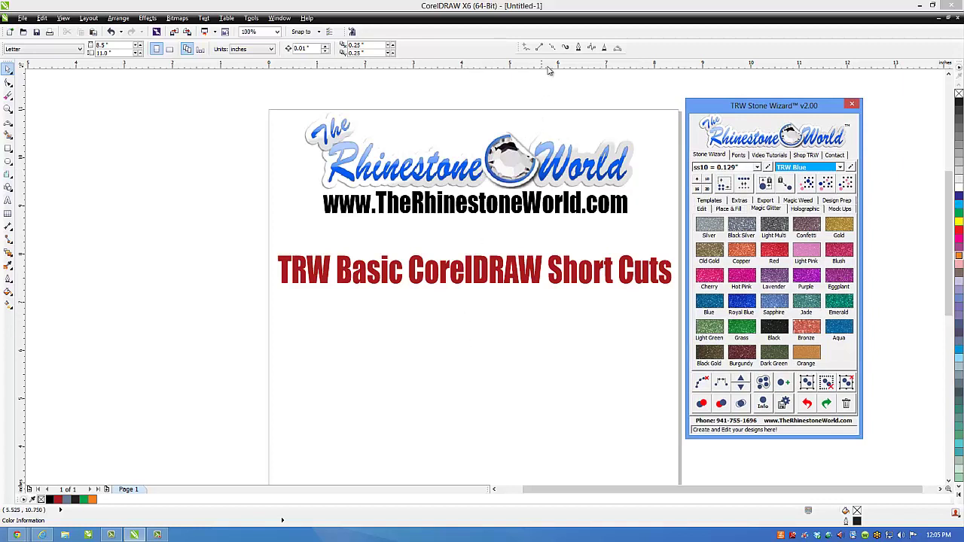
# Activate the Freehand tool and examine the shortcuts listed for the curve tools.
pyautogui.click(472, 318)
pyautogui.press('F5')
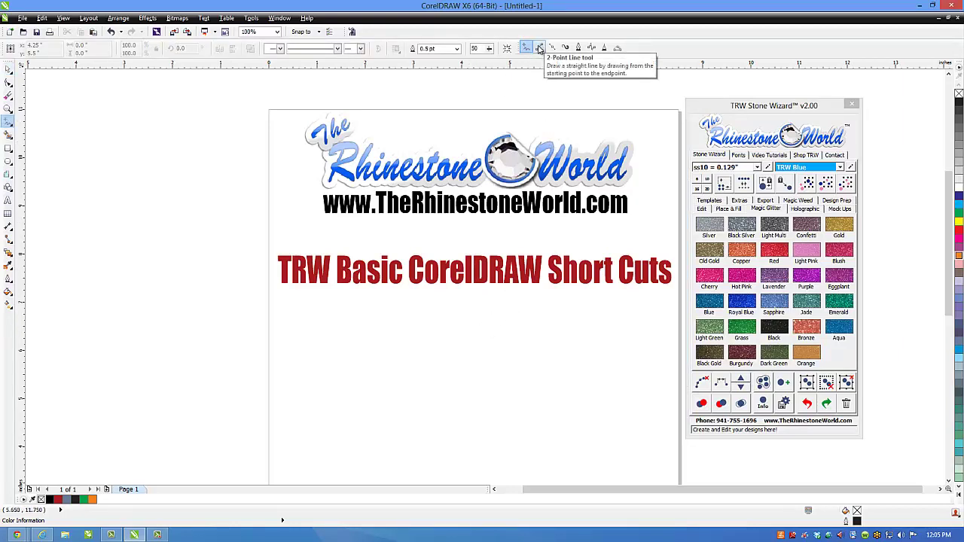
pyautogui.click(9, 122)
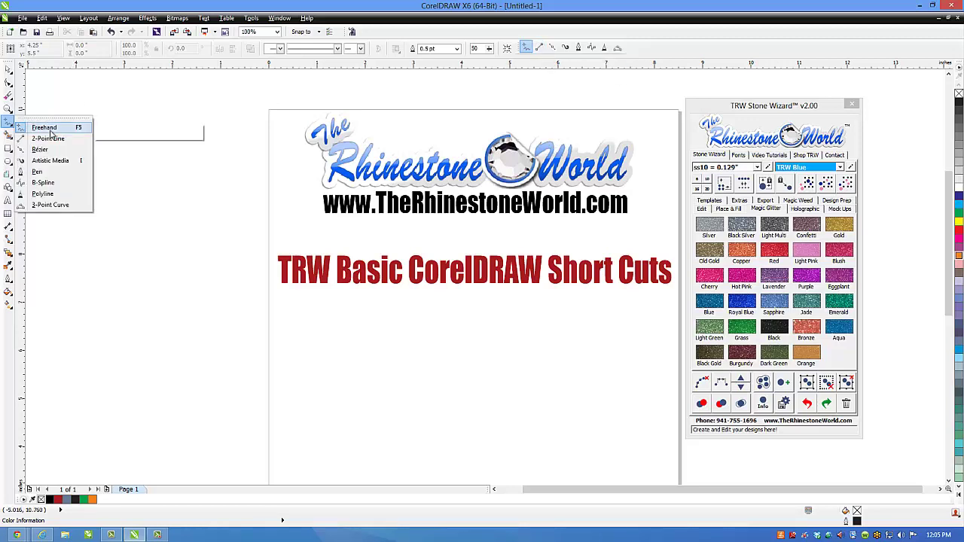
pyautogui.click(143, 203)
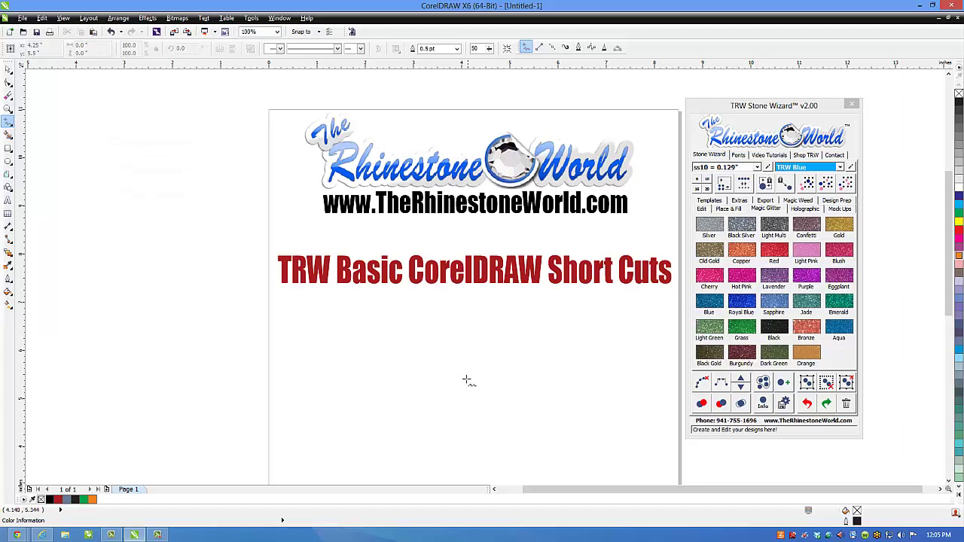
# Draw a rectangle about 1.1 by 1.4 inches below the title and an ellipse about 1.3 by 1.5 inches to its right.
pyautogui.press('F6')
pyautogui.moveTo(426, 308); pyautogui.dragTo(481, 375)
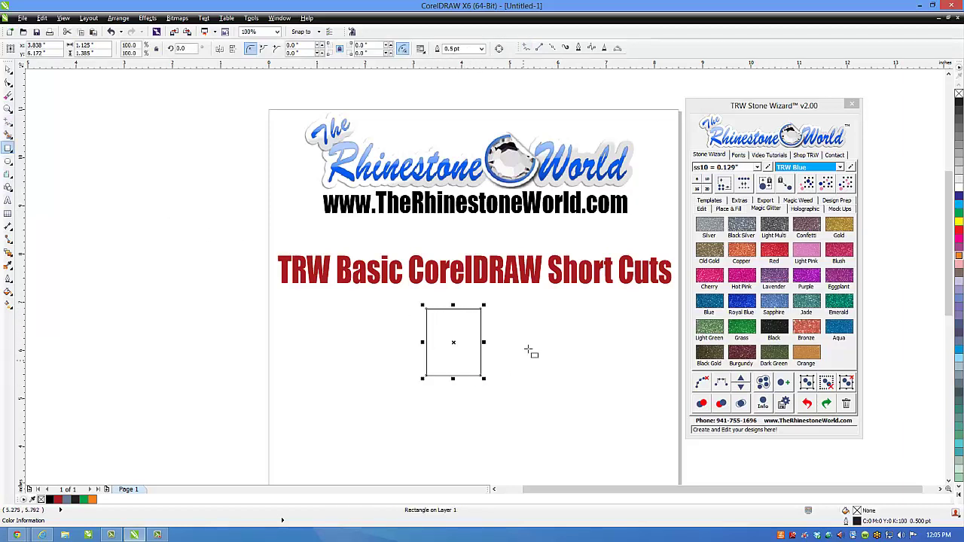
pyautogui.press('F7')
pyautogui.moveTo(513, 304); pyautogui.dragTo(584, 383)
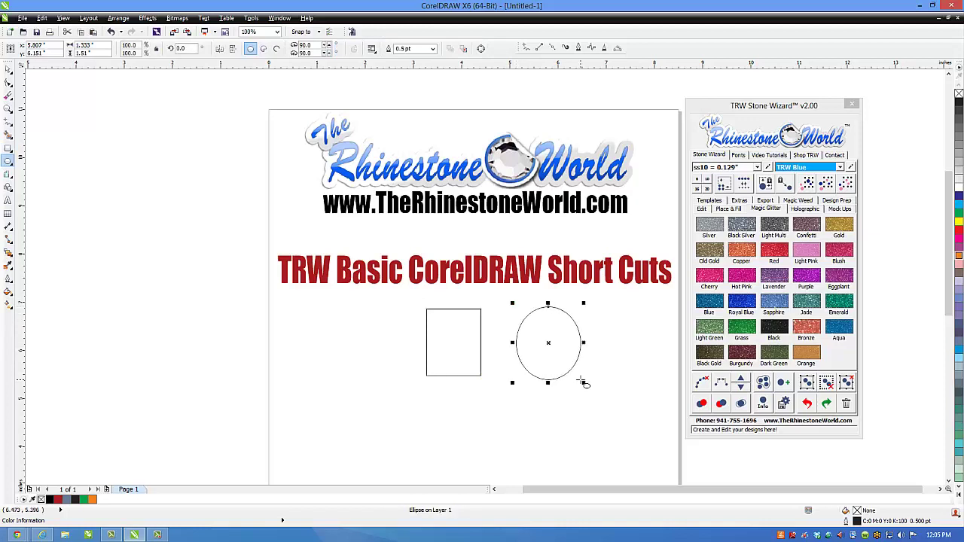
# Examine the shortcuts listed for the Ellipse, Rectangle, Zoom, Pan and Eraser tools.
pyautogui.click(11, 164)
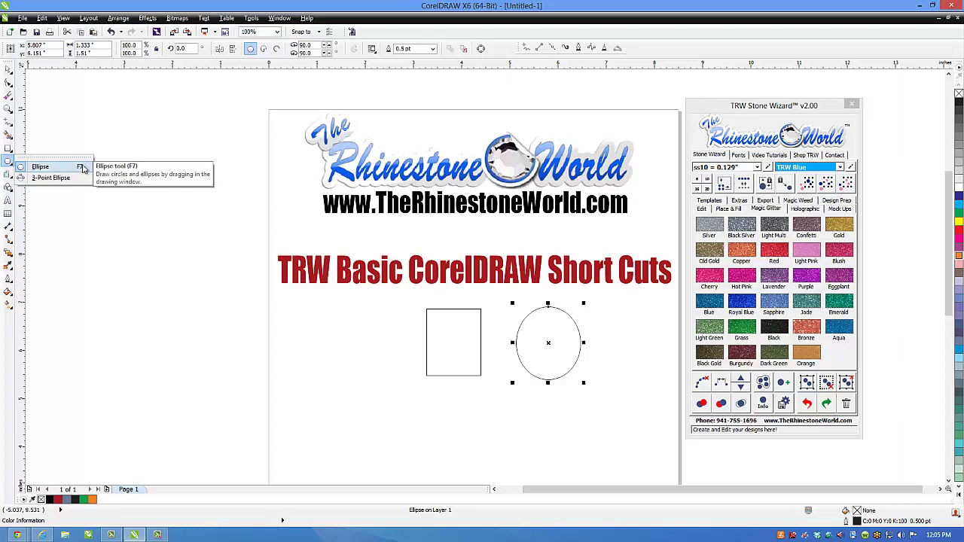
pyautogui.click(8, 149)
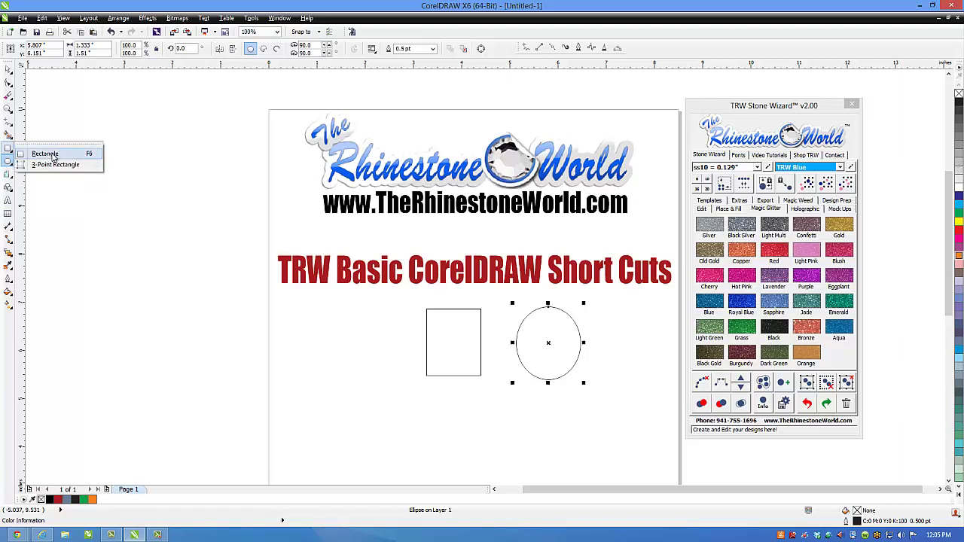
pyautogui.moveTo(8, 138)
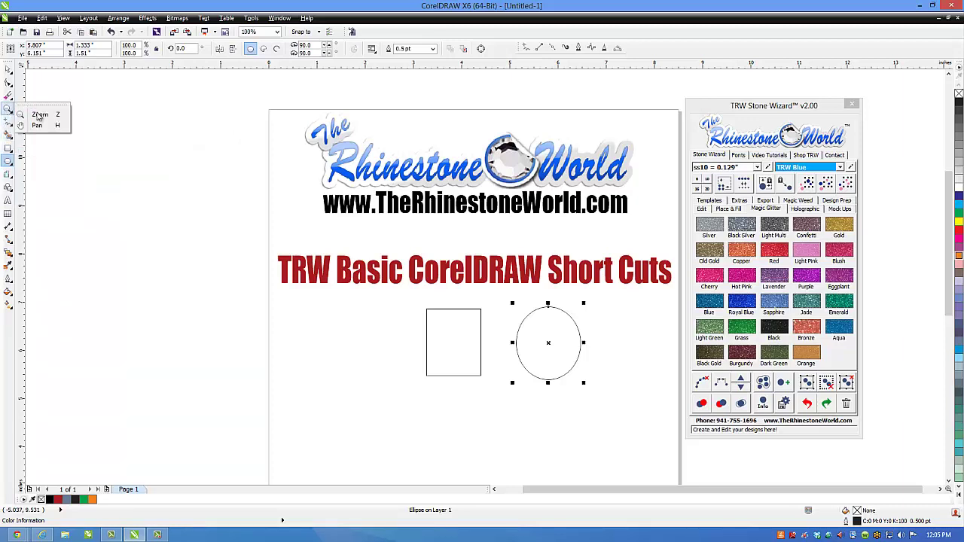
pyautogui.moveTo(9, 110)
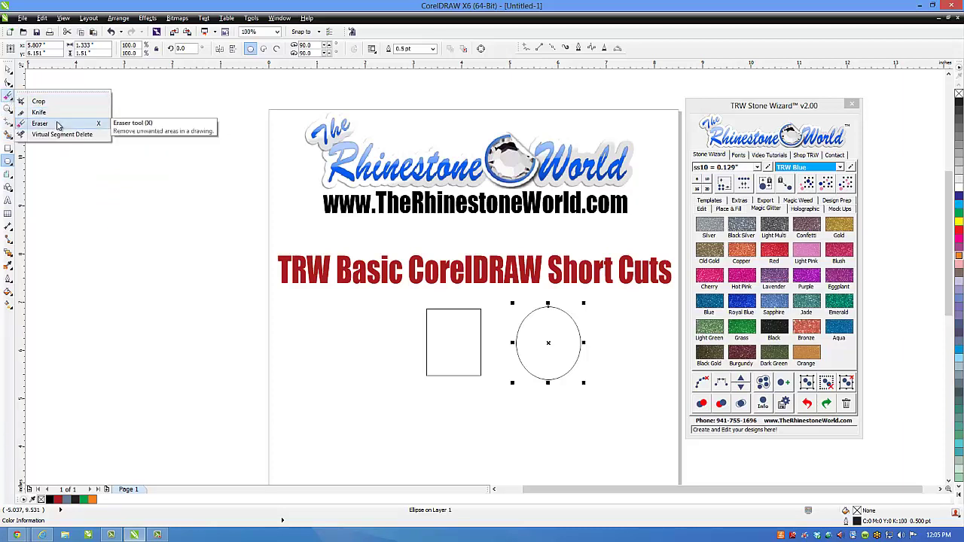
pyautogui.click(132, 209)
# Fill the rectangle with magenta and move it about 0.2 inch left and 0.1 inch down.
pyautogui.click(441, 329)
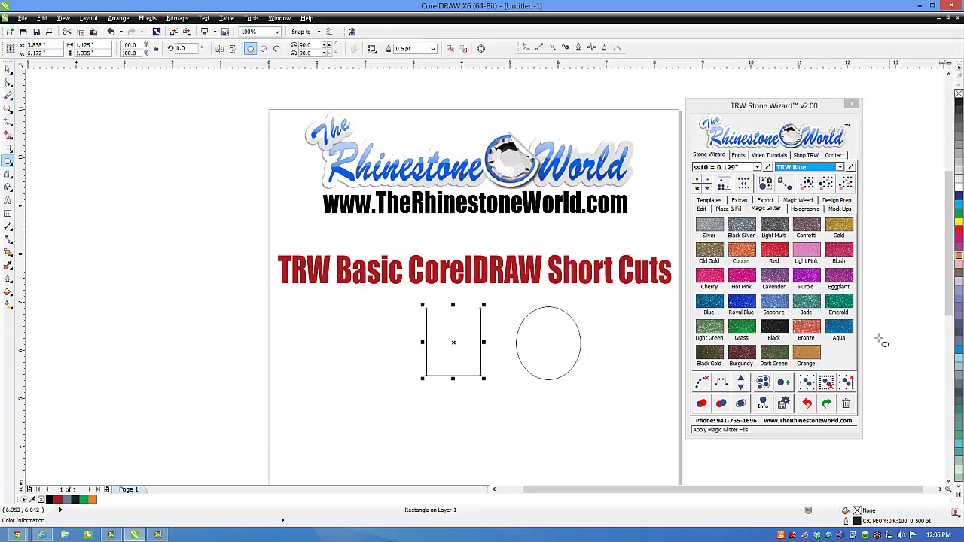
pyautogui.click(959, 238)
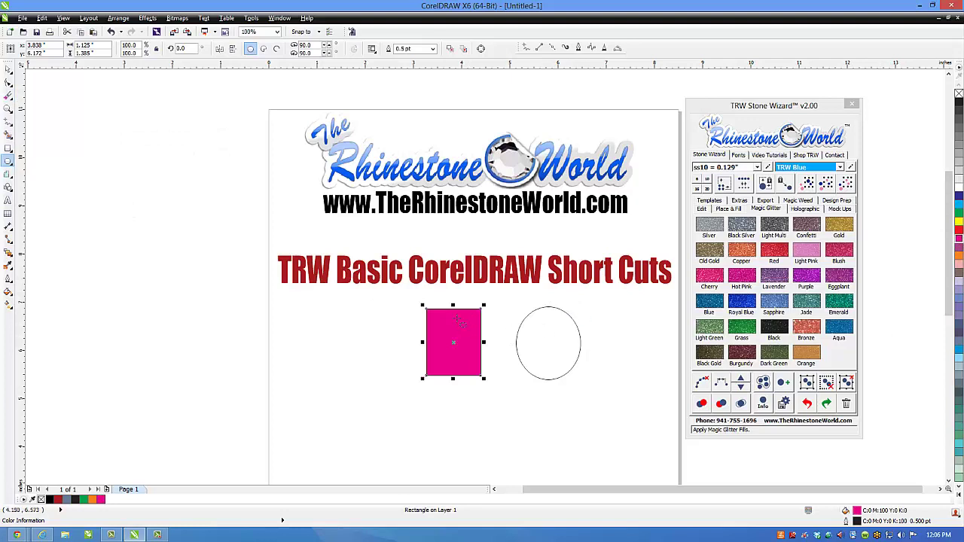
pyautogui.press('space')
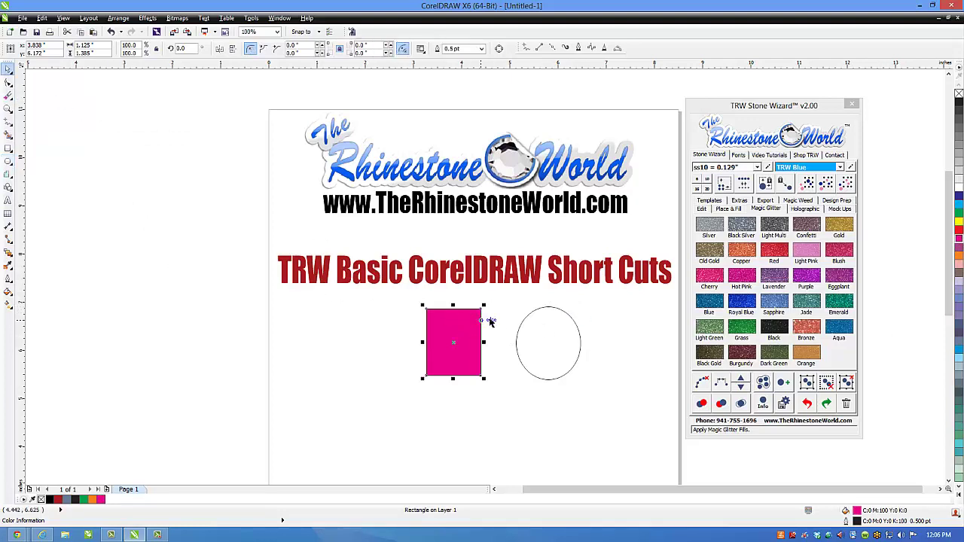
pyautogui.moveTo(480, 330); pyautogui.dragTo(468, 335)
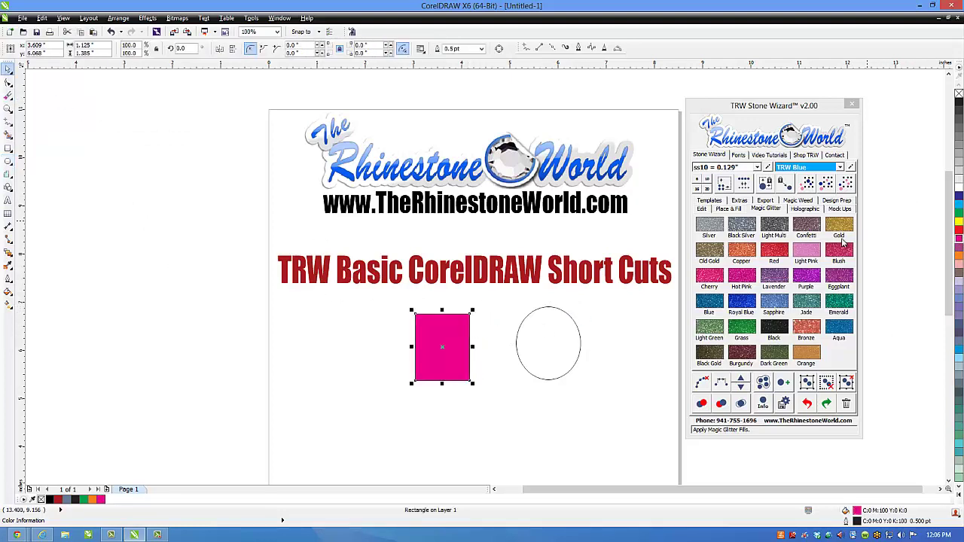
# Remove the outline from the magenta rectangle.
pyautogui.scroll(2, 465, 337)
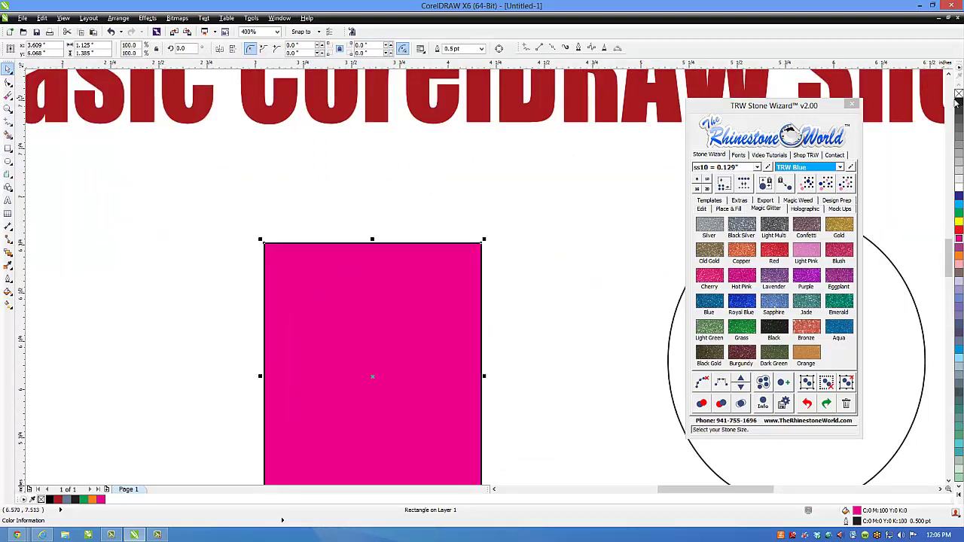
pyautogui.rightClick(959, 94)
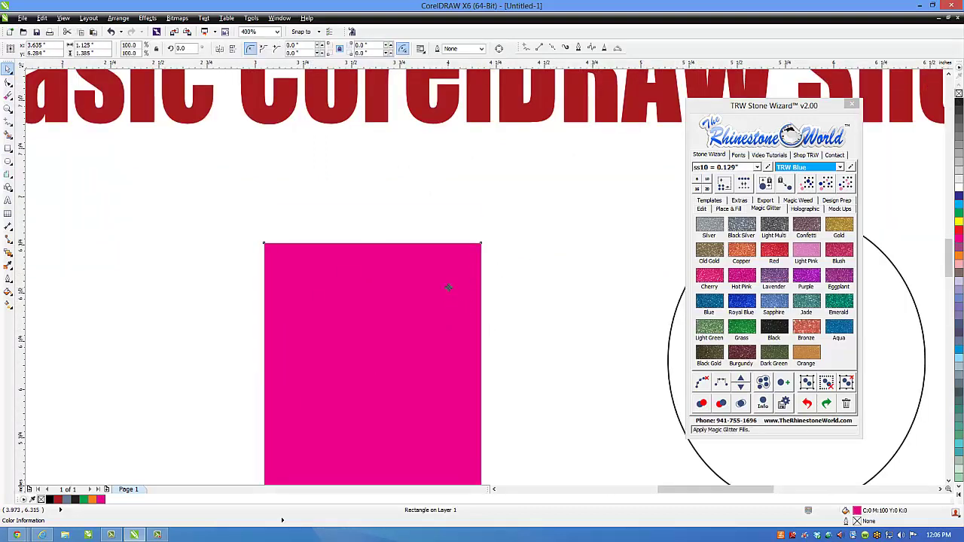
# Erase two freehand strokes through the magenta rectangle with a 0.05 inch eraser, and move it about 0.2 inch right and 0.1 inch up.
pyautogui.press('p')
pyautogui.press('x')
pyautogui.moveTo(503, 243); pyautogui.dragTo(452, 308)
pyautogui.moveTo(502, 226)
pyautogui.mouseDown()
pyautogui.moveTo(393, 270)
pyautogui.moveTo(410, 375)
pyautogui.moveTo(370, 413)
pyautogui.moveTo(342, 348)
pyautogui.moveTo(331, 253)
pyautogui.mouseUp()
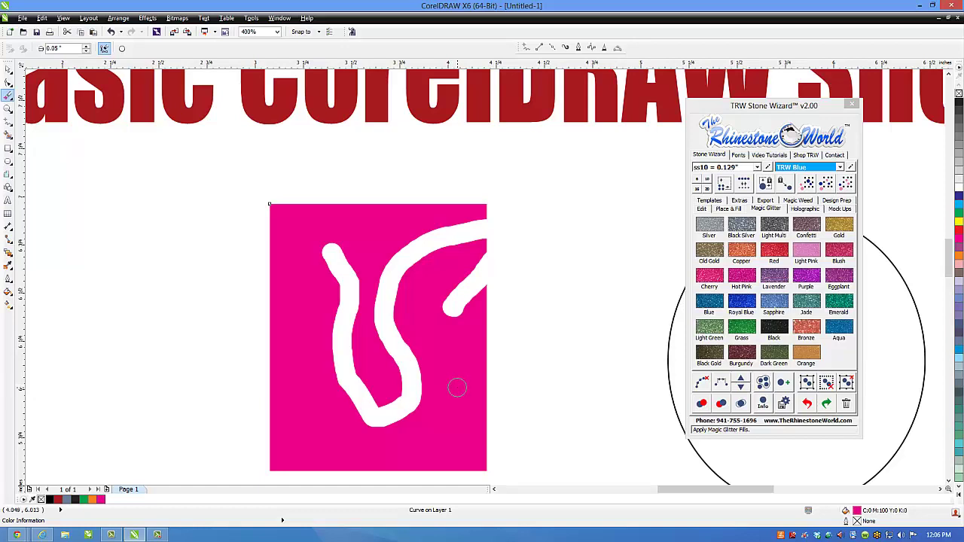
pyautogui.press('space')
pyautogui.moveTo(494, 368)
pyautogui.mouseDown()
pyautogui.moveTo(563, 337)
pyautogui.moveTo(461, 374)
pyautogui.moveTo(500, 365)
pyautogui.mouseUp()
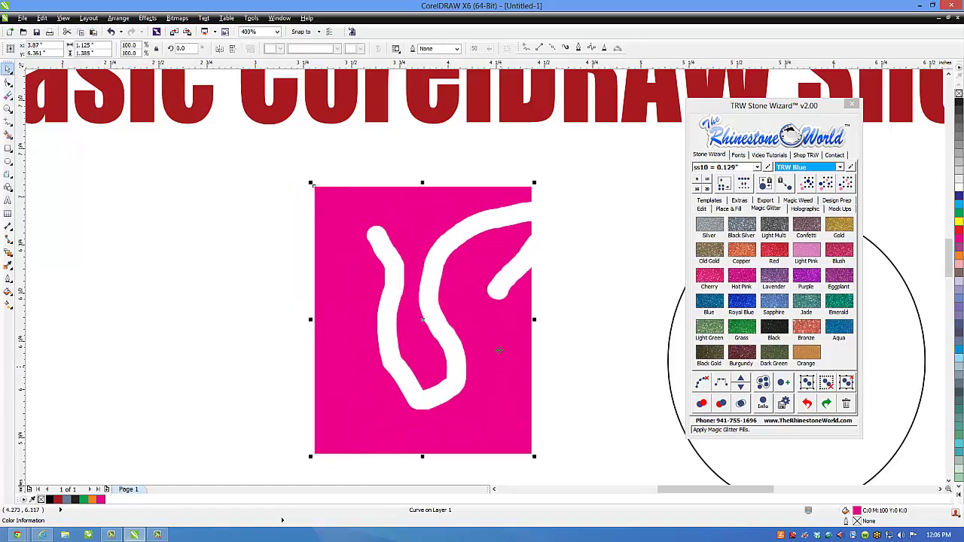
# Reshape the rounded upper end of the longer erased stroke by moving its end node and curve handle.
pyautogui.press('F10')
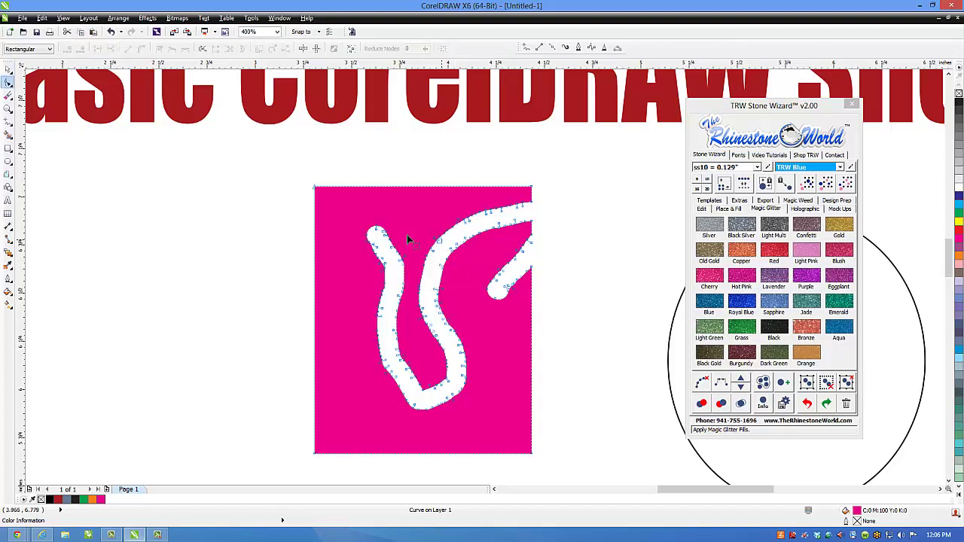
pyautogui.scroll(5, 393, 252)
pyautogui.scroll(-5, 392, 250)
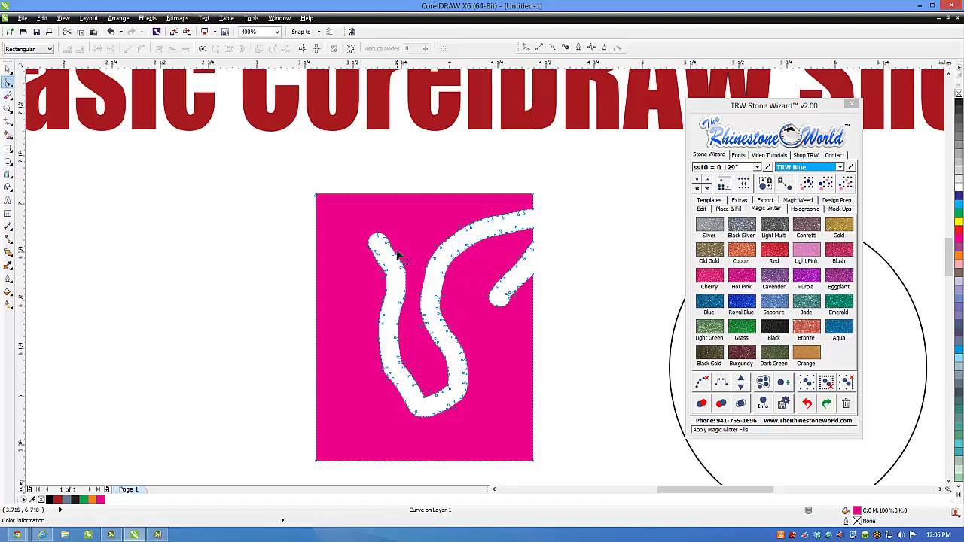
pyautogui.scroll(5, 372, 240)
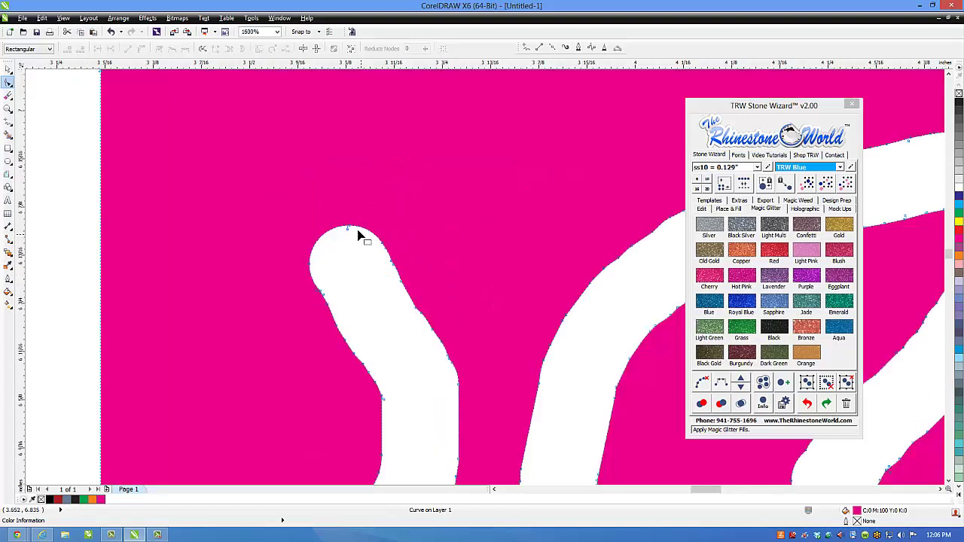
pyautogui.moveTo(374, 212); pyautogui.dragTo(397, 179)
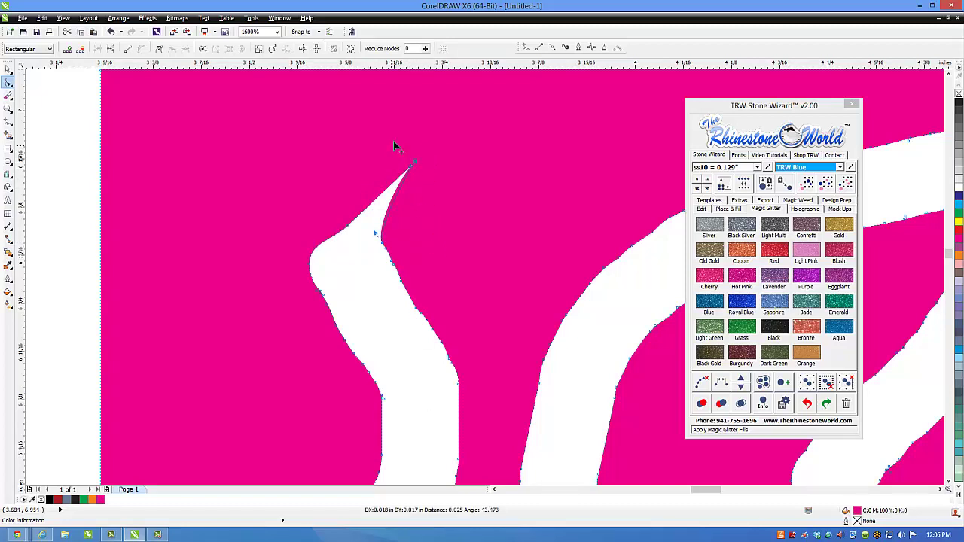
pyautogui.moveTo(394, 140); pyautogui.dragTo(448, 98)
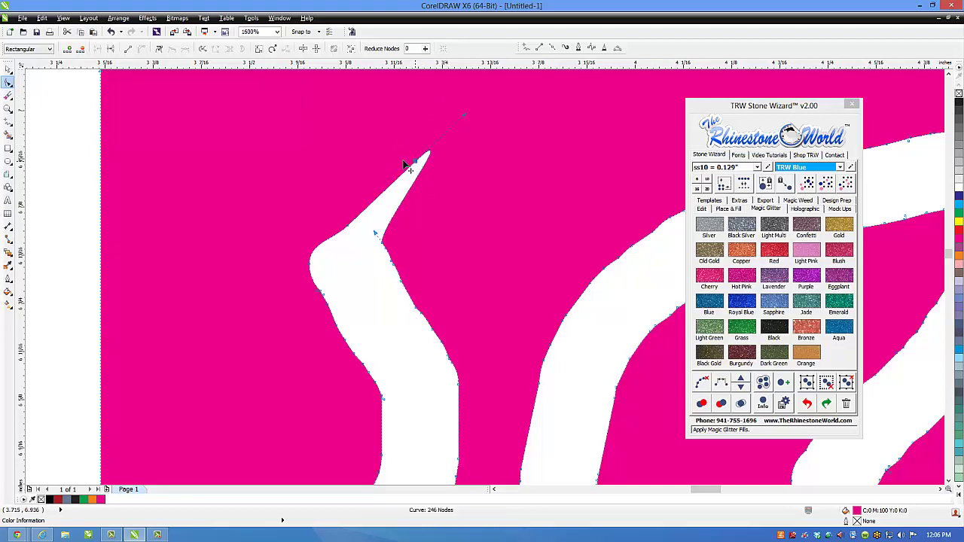
pyautogui.moveTo(414, 161); pyautogui.dragTo(344, 177)
# Delete the group of nodes around the upper end of the longer erased stroke, and deselect the shape with the Pick tool.
pyautogui.moveTo(349, 232); pyautogui.dragTo(450, 314)
pyautogui.scroll(-1, 445, 313)
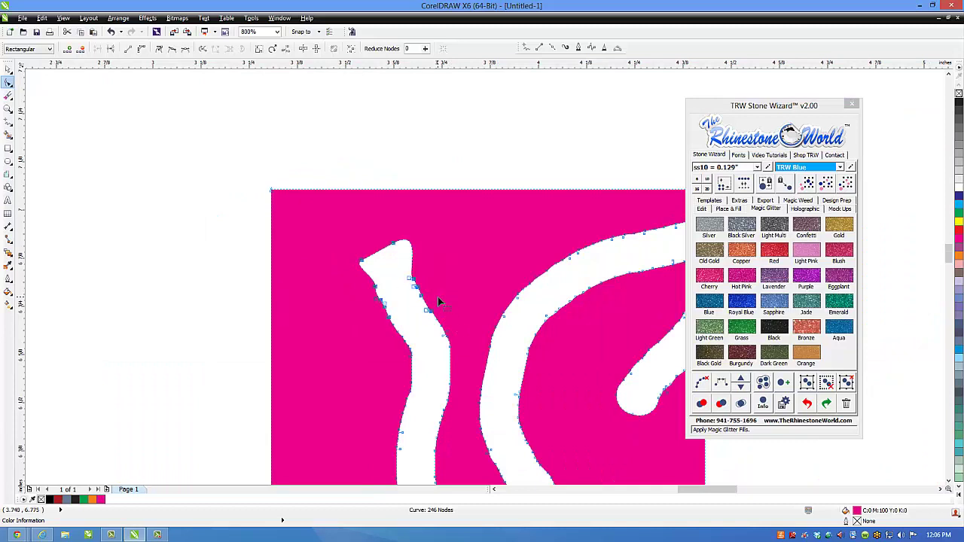
pyautogui.press('Delete')
pyautogui.scroll(1, 431, 329)
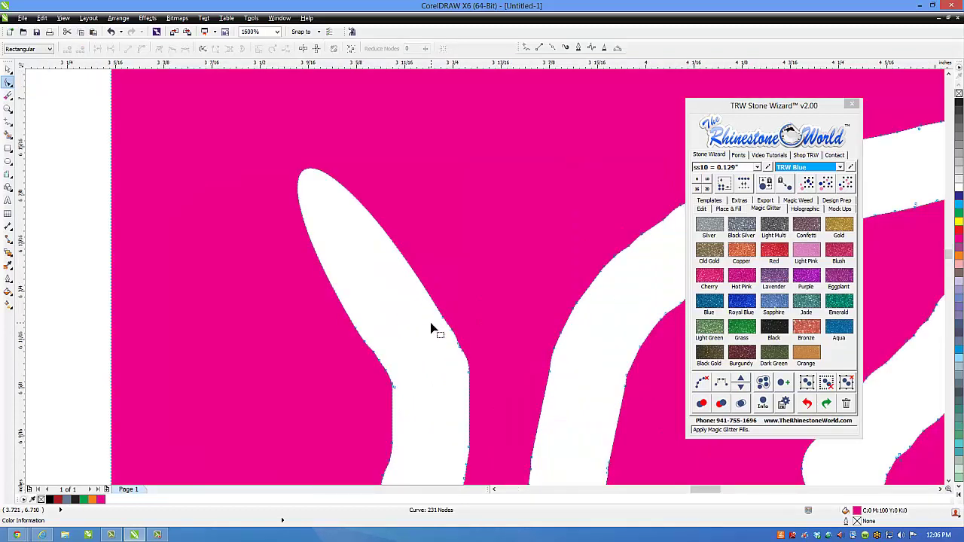
pyautogui.scroll(-1, 394, 327)
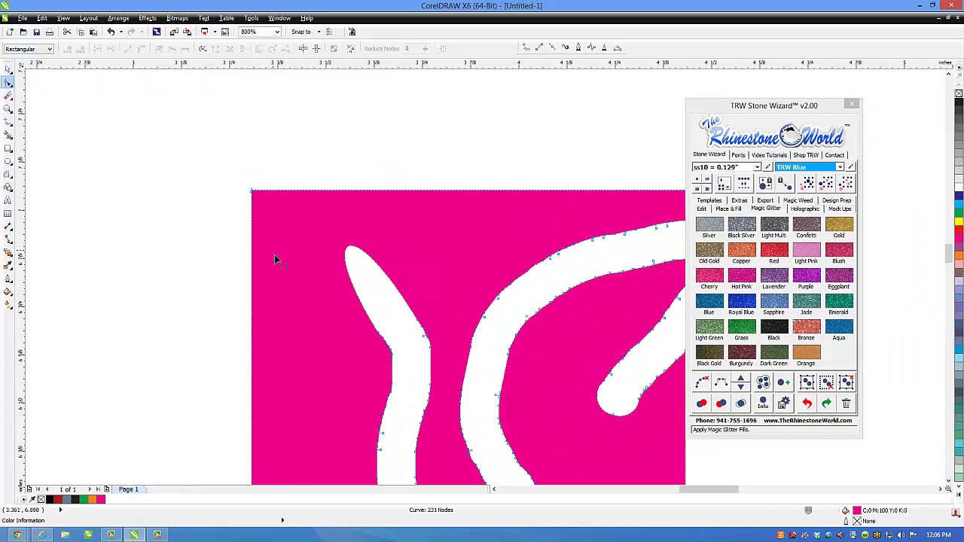
pyautogui.press('space')
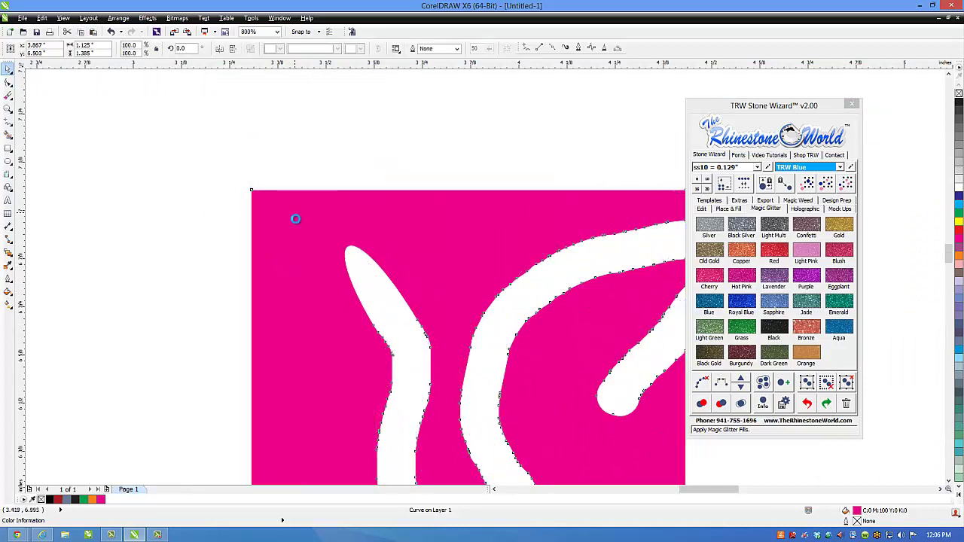
pyautogui.scroll(-1, 313, 244)
pyautogui.click(544, 329)
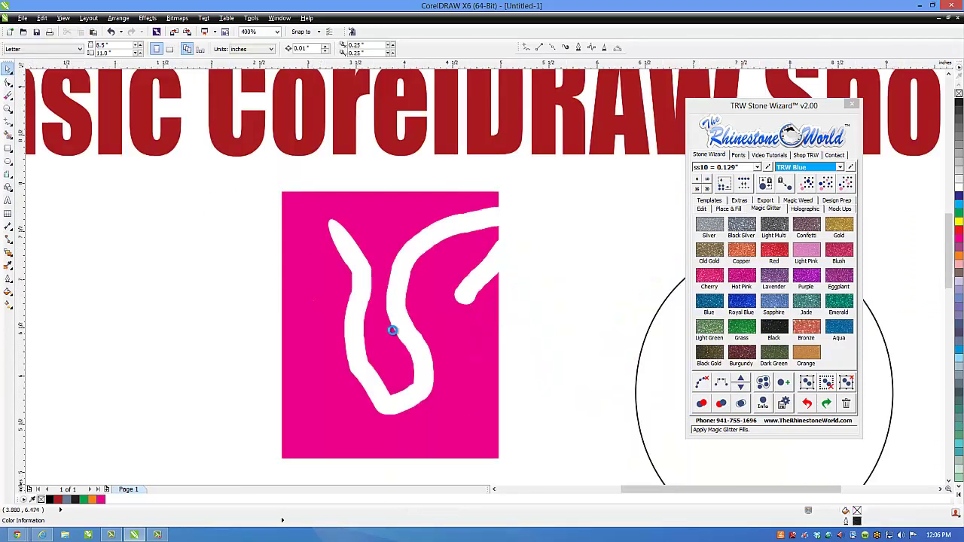
# Delete the magenta shape and the ellipse below the title.
pyautogui.scroll(-1, 392, 330)
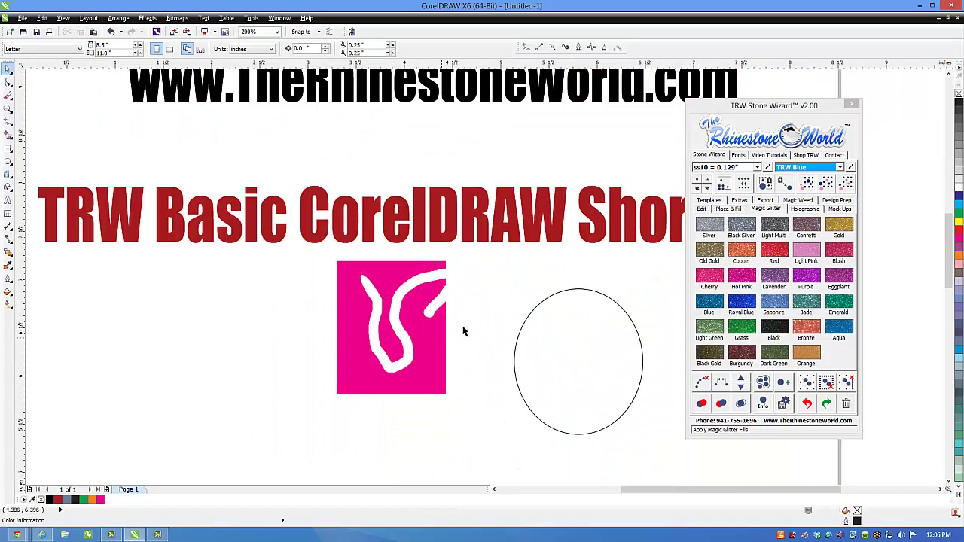
pyautogui.click(433, 342)
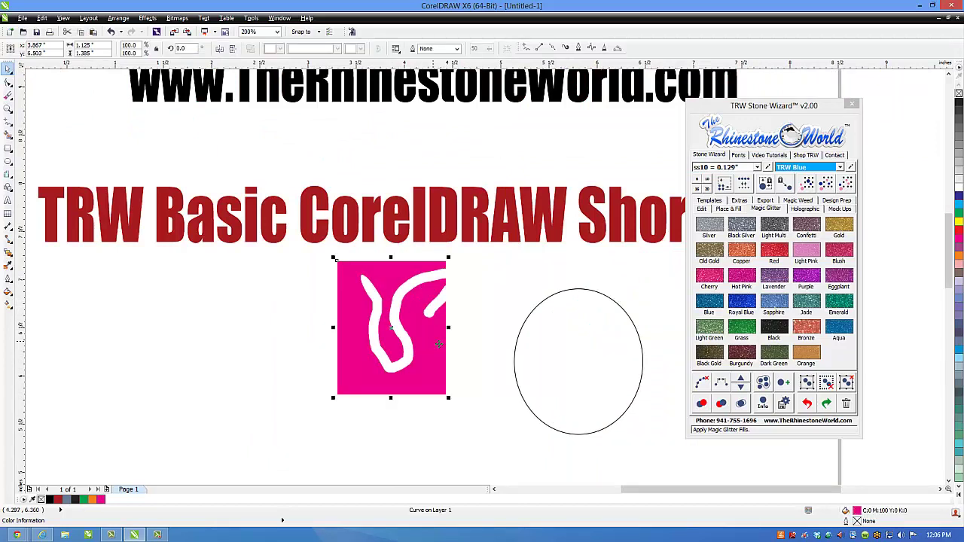
pyautogui.press('Delete')
pyautogui.click(583, 400)
pyautogui.scroll(-1, 583, 400)
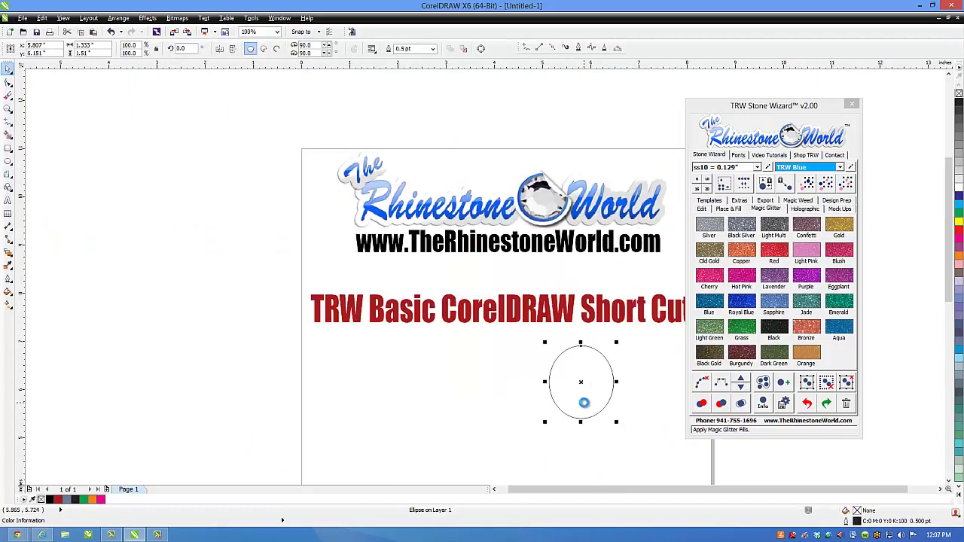
pyautogui.press('Delete')
pyautogui.scroll(-1, 550, 366)
pyautogui.scroll(1, 635, 381)
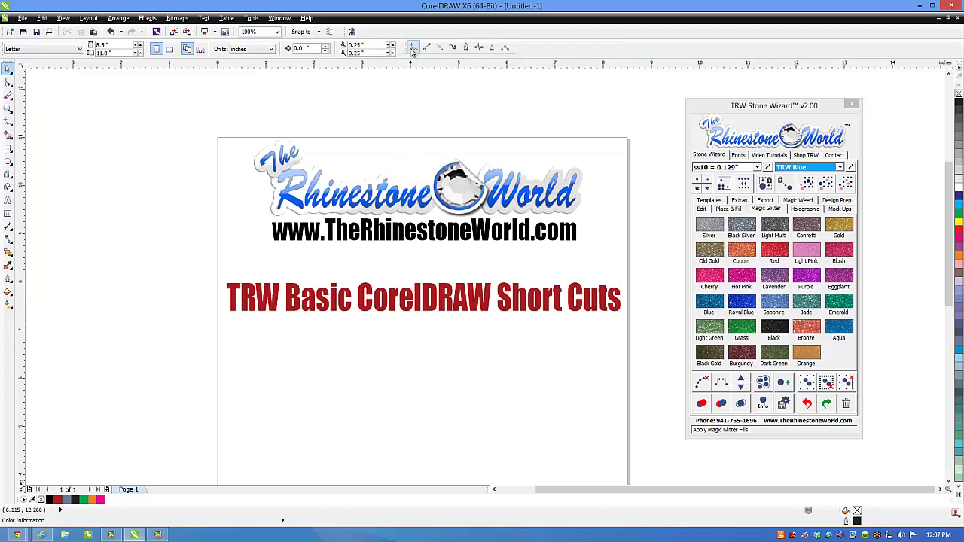
# Detach the Perfect Shapes tool group from the toolbox and dock it beside the curve tools.
pyautogui.click(8, 189)
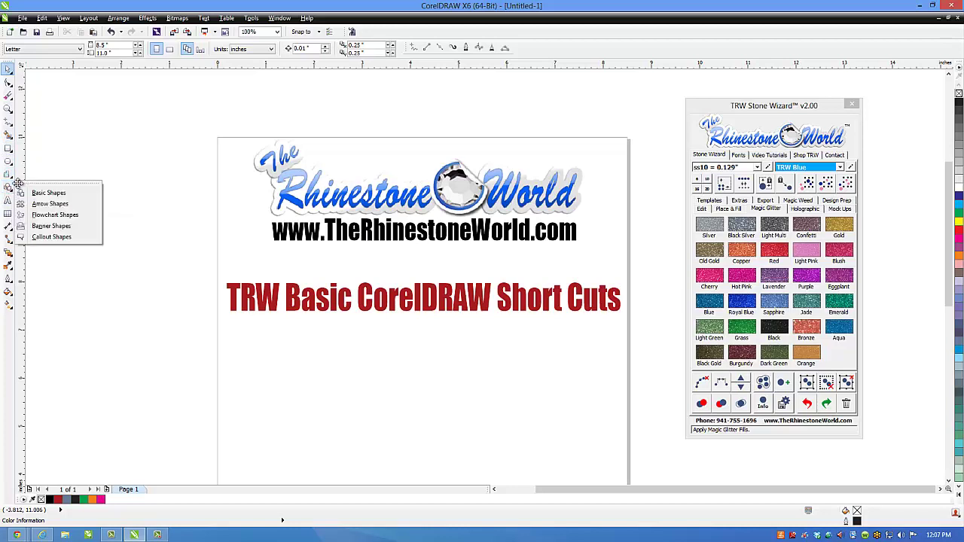
pyautogui.click(88, 165)
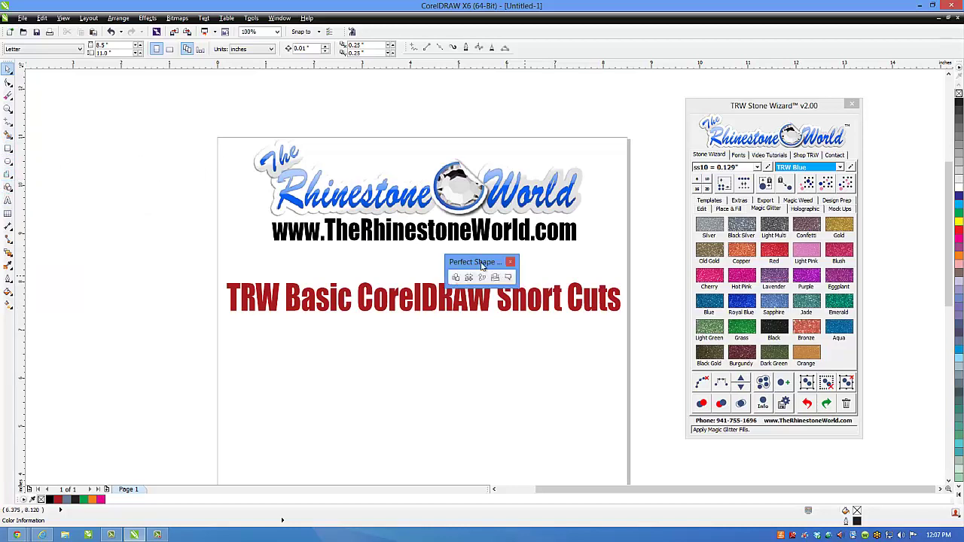
pyautogui.moveTo(482, 262); pyautogui.dragTo(559, 49)
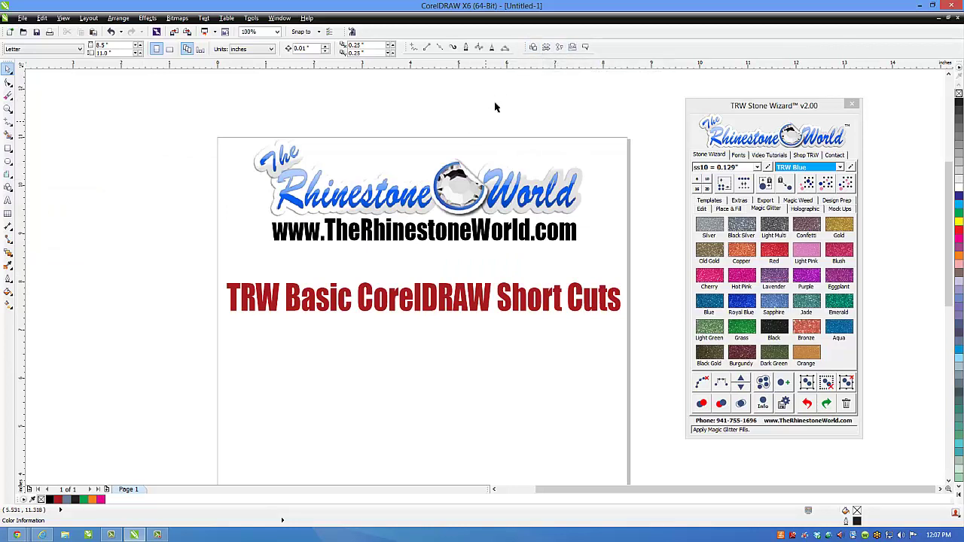
# Draw a heart from the basic shapes, about 2.4 by 2.1 inches, centered below the title.
pyautogui.click(532, 47)
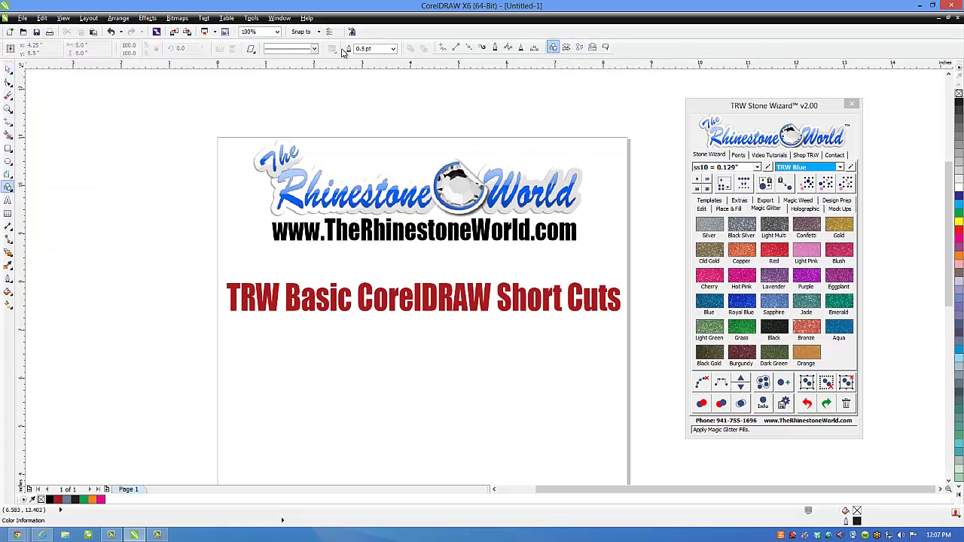
pyautogui.click(269, 52)
pyautogui.click(269, 99)
pyautogui.moveTo(364, 352); pyautogui.dragTo(480, 458)
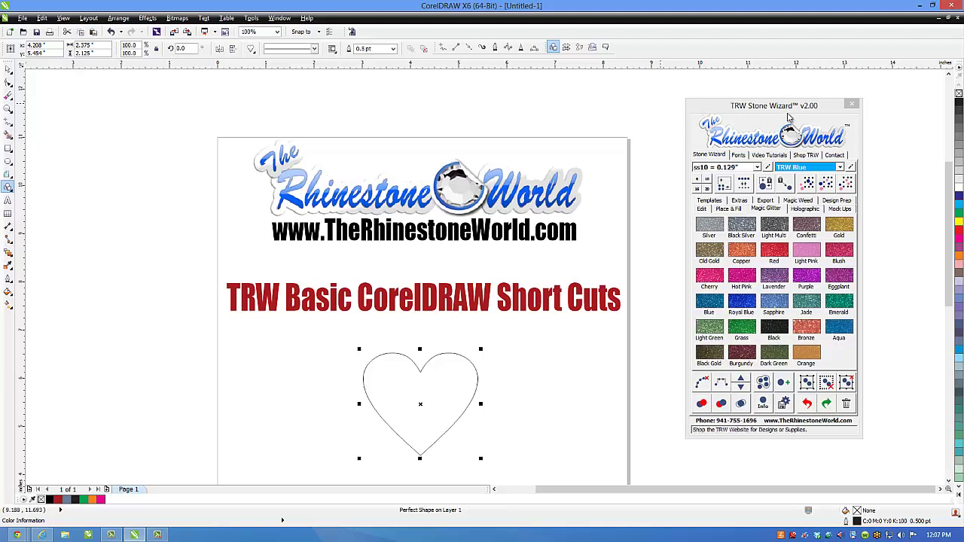
# Nudge the TRW Stone Wizard window slightly away from the color palette.
pyautogui.moveTo(787, 109); pyautogui.dragTo(761, 117)
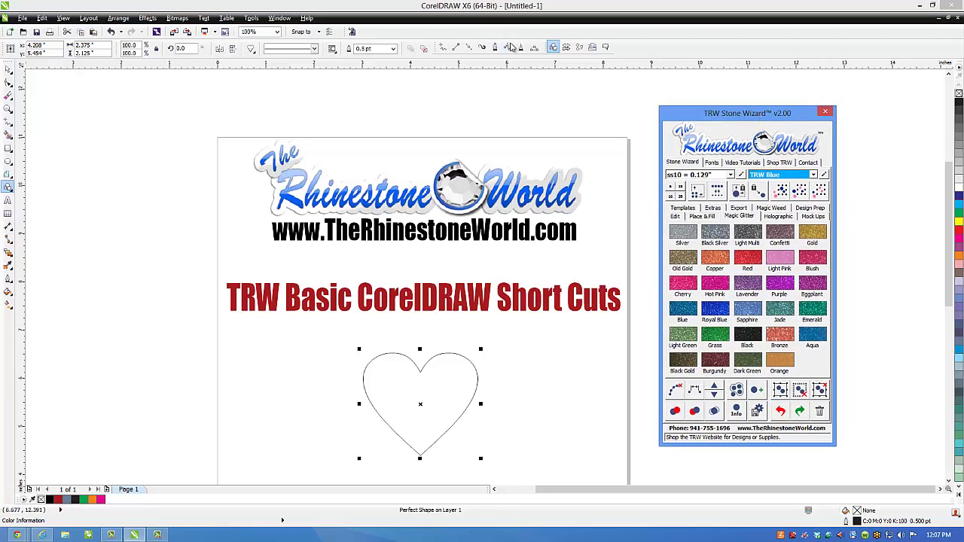
pyautogui.moveTo(702, 116); pyautogui.dragTo(708, 121)
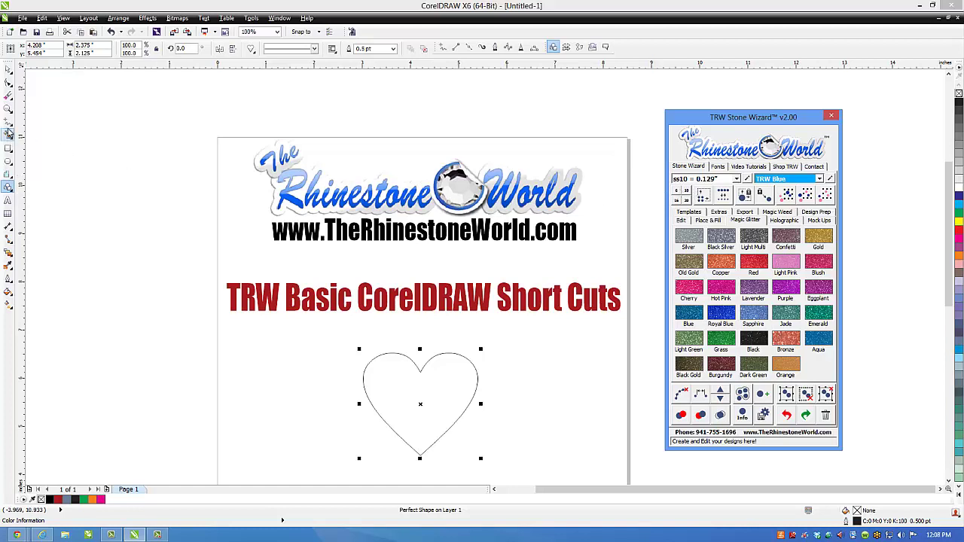
# Detach the Crop, Knife, Eraser and Virtual Segment Delete tool group and dock it beside the standard toolbar.
pyautogui.click(9, 96)
pyautogui.click(9, 97)
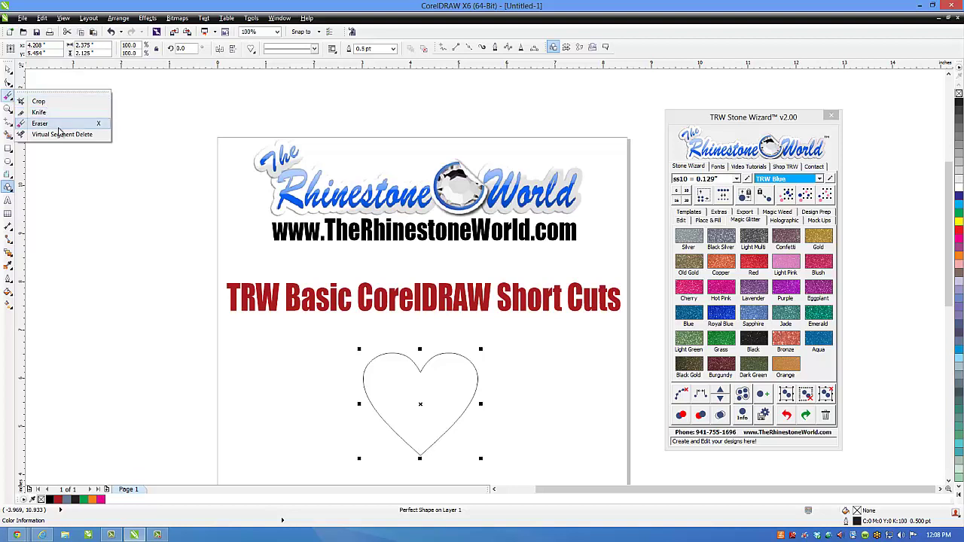
pyautogui.moveTo(86, 91); pyautogui.dragTo(555, 152)
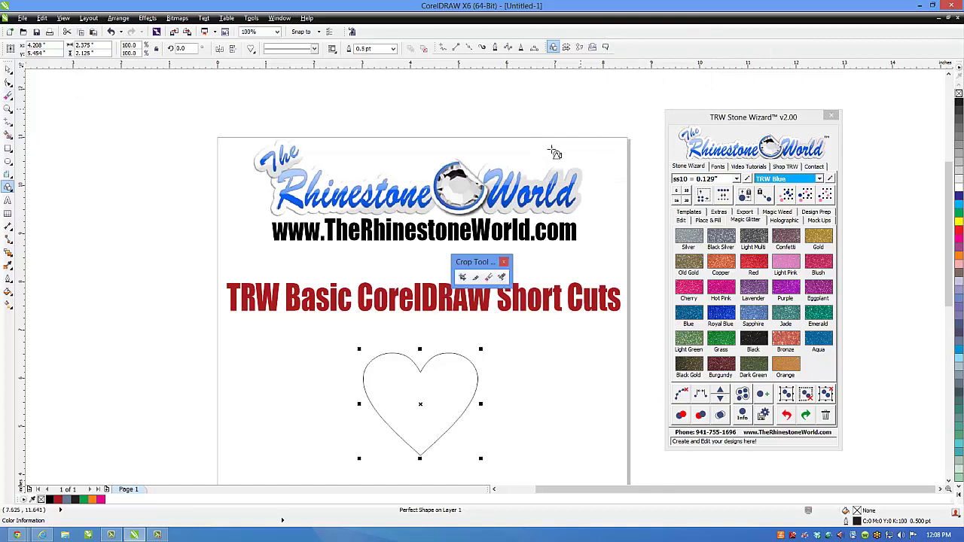
pyautogui.moveTo(480, 223); pyautogui.dragTo(418, 37)
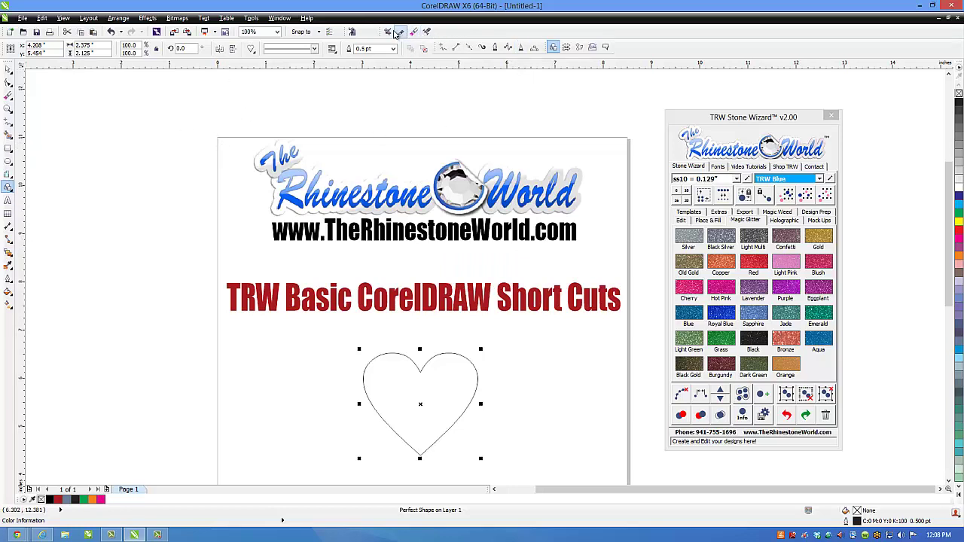
pyautogui.click(9, 95)
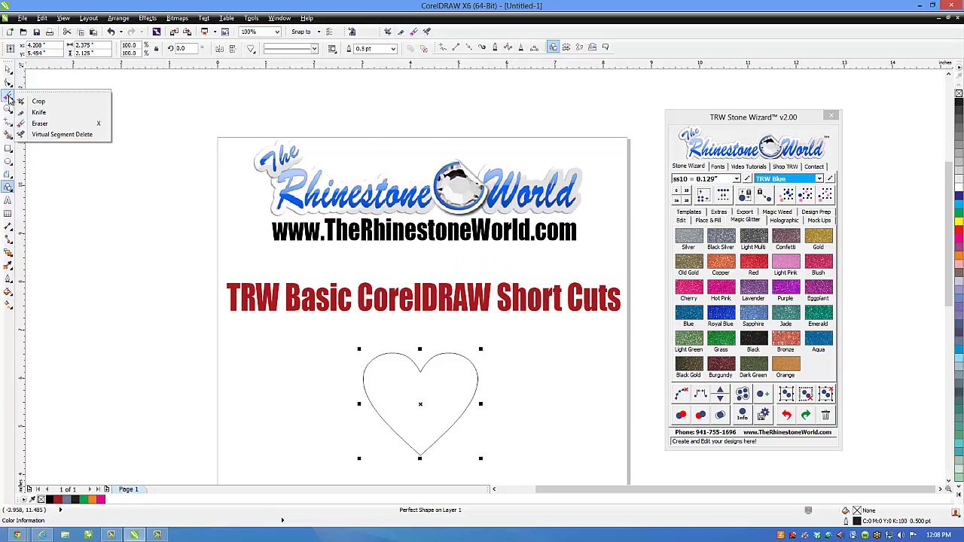
pyautogui.click(75, 174)
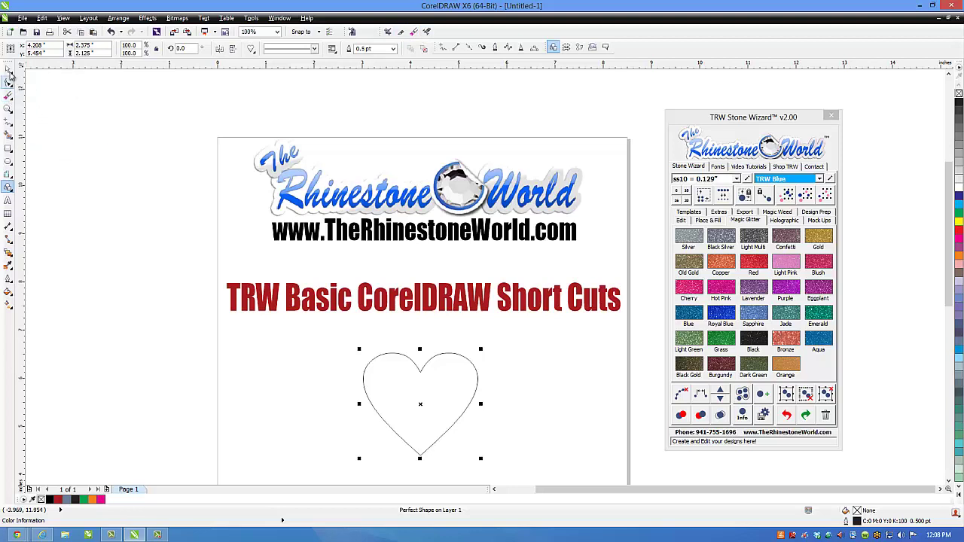
# Detach the Pick and Freehand Pick tool group and dock it in the same row as the crop tools.
pyautogui.click(9, 71)
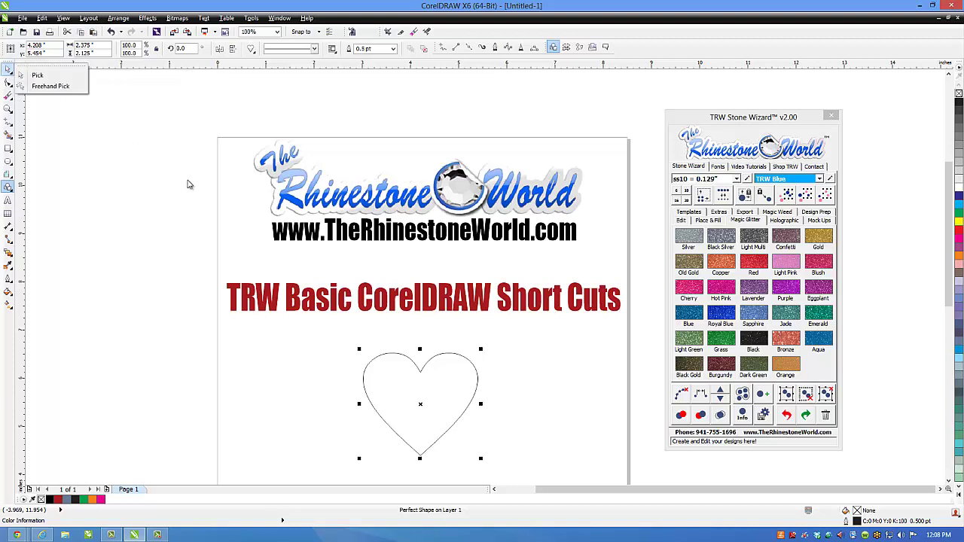
pyautogui.moveTo(69, 70); pyautogui.dragTo(140, 176)
pyautogui.moveTo(473, 262); pyautogui.dragTo(633, 33)
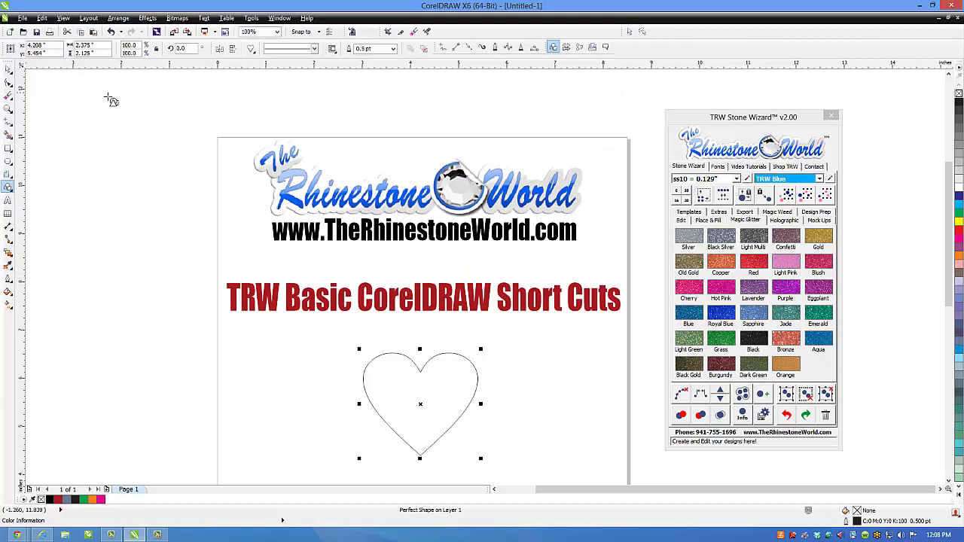
# Switch between the Pick, Freehand Pick and basic shape tools, ending with the Pick tool active.
pyautogui.press('space')
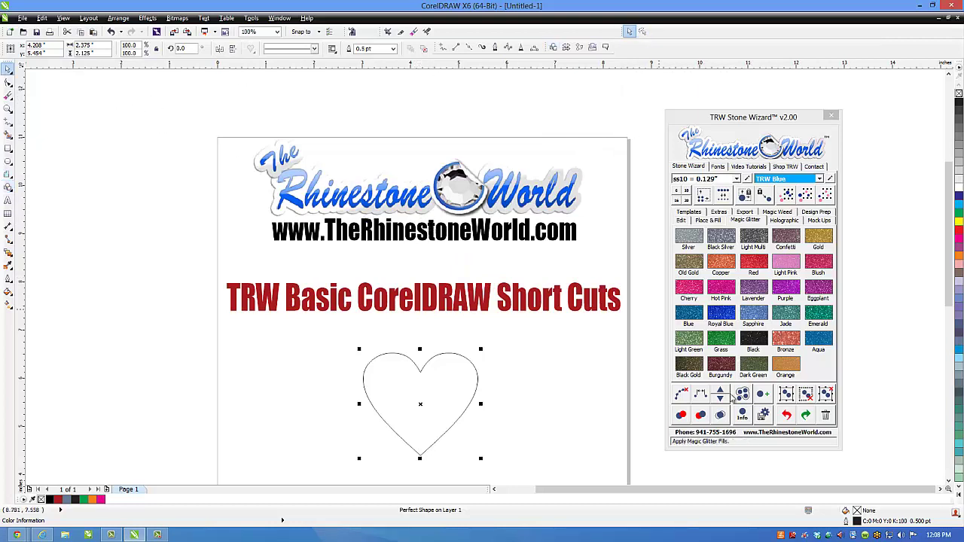
pyautogui.click(643, 32)
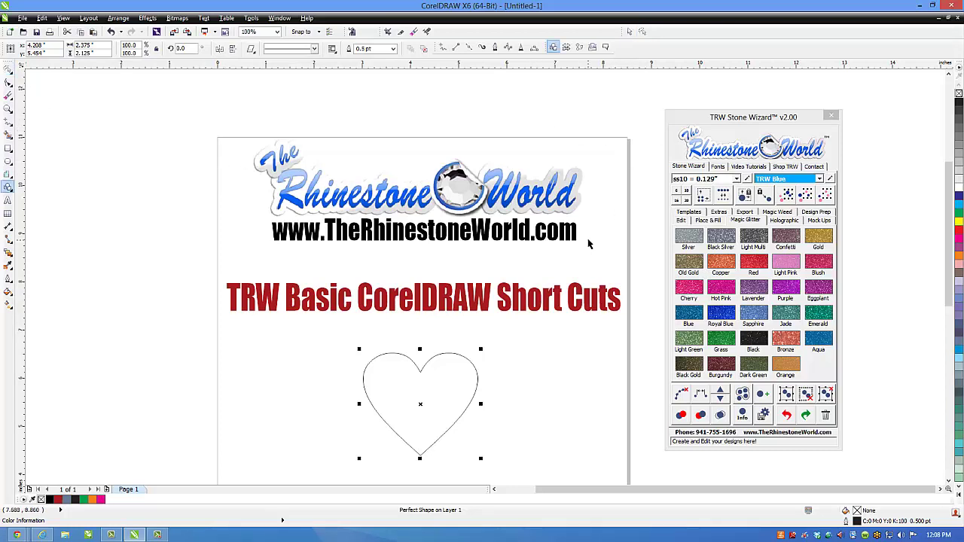
pyautogui.rightClick(589, 232)
pyautogui.click(629, 32)
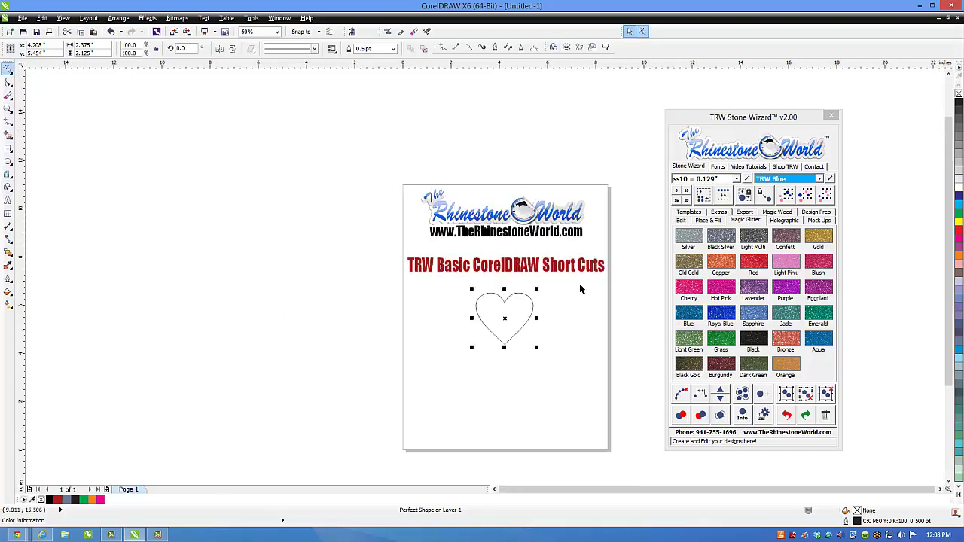
# Scale the heart down proportionally to about 0.69 by 0.62 inch.
pyautogui.scroll(2, 574, 333)
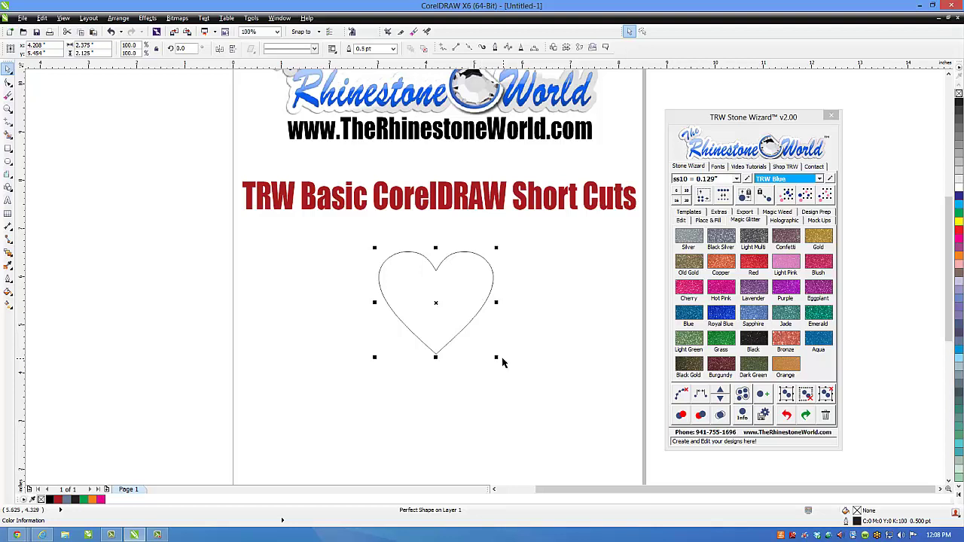
pyautogui.moveTo(485, 346); pyautogui.dragTo(422, 344)
pyautogui.scroll(2, 413, 282)
# Scatter copies of the small heart below the title until there are twenty hearts.
pyautogui.rightClick(466, 283)
pyautogui.rightClick(423, 343)
pyautogui.moveTo(422, 344); pyautogui.dragTo(229, 236)
pyautogui.rightClick(338, 317)
pyautogui.press('space')
pyautogui.press('space')
pyautogui.press('space')
pyautogui.press('space')
pyautogui.press('space')
pyautogui.press('space')
pyautogui.press('space')
pyautogui.press('space')
pyautogui.press('space')
pyautogui.press('space')
pyautogui.press('space')
pyautogui.press('space')
pyautogui.press('space')
pyautogui.press('space')
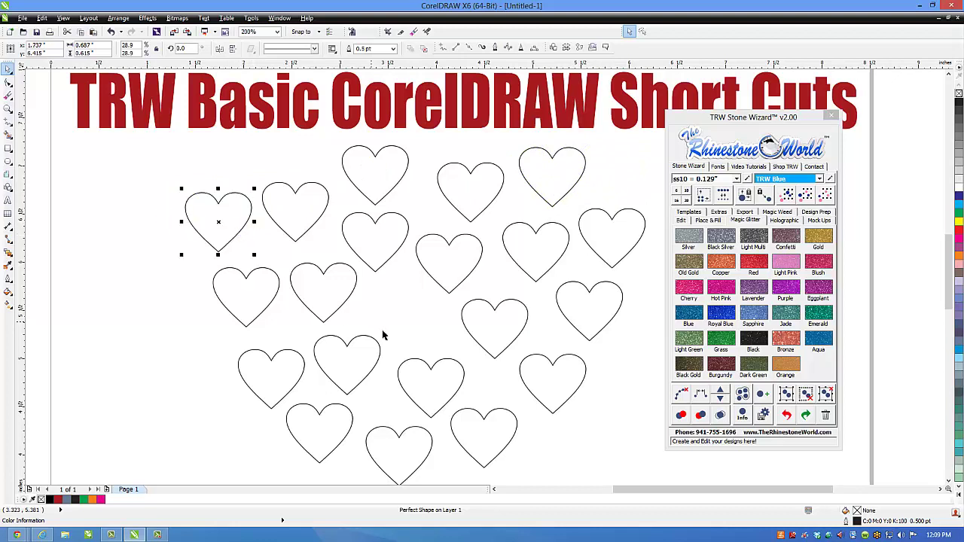
pyautogui.scroll(-1, 382, 328)
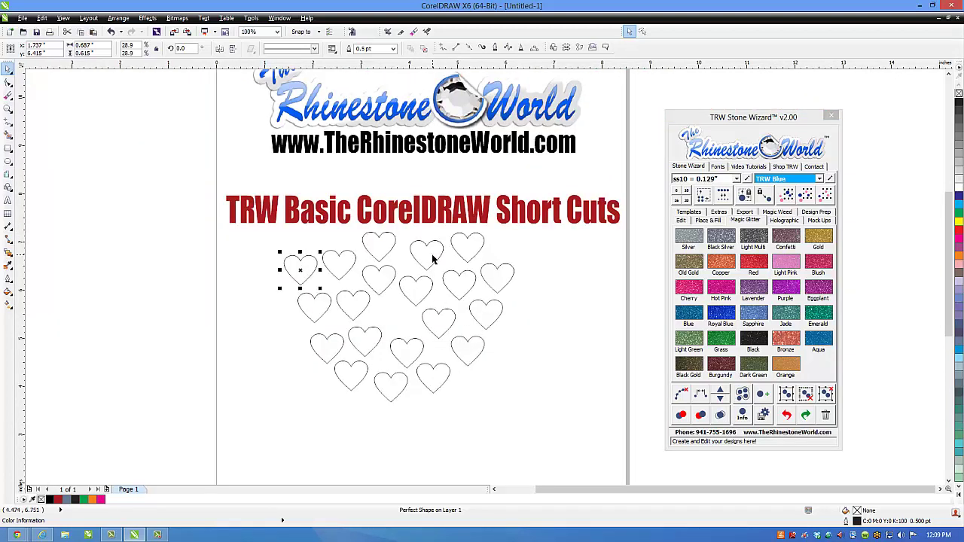